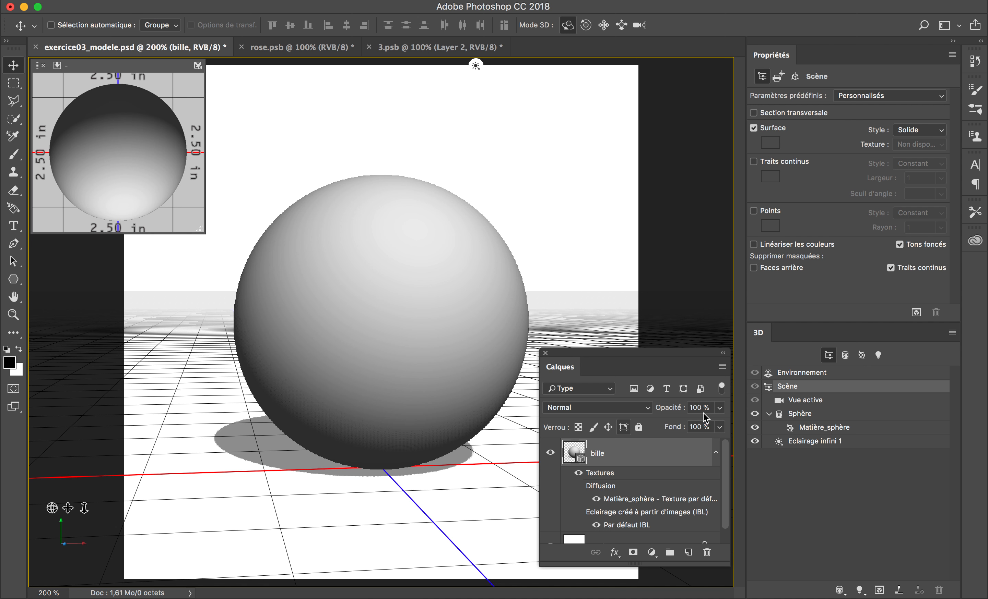
- Show the properties of the Matière_sphère material and look through its preset materials
click(820, 433)
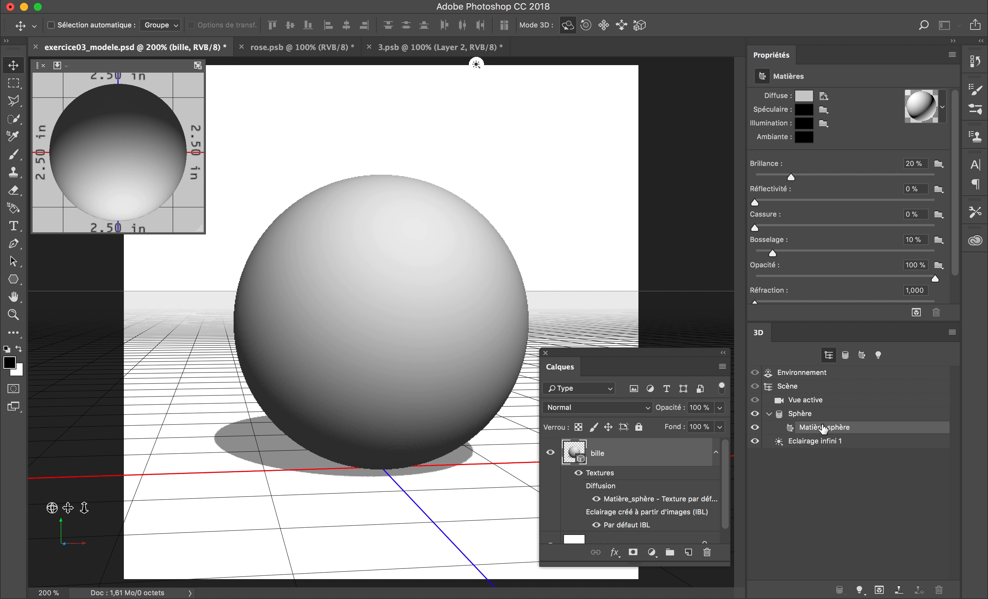
click(944, 110)
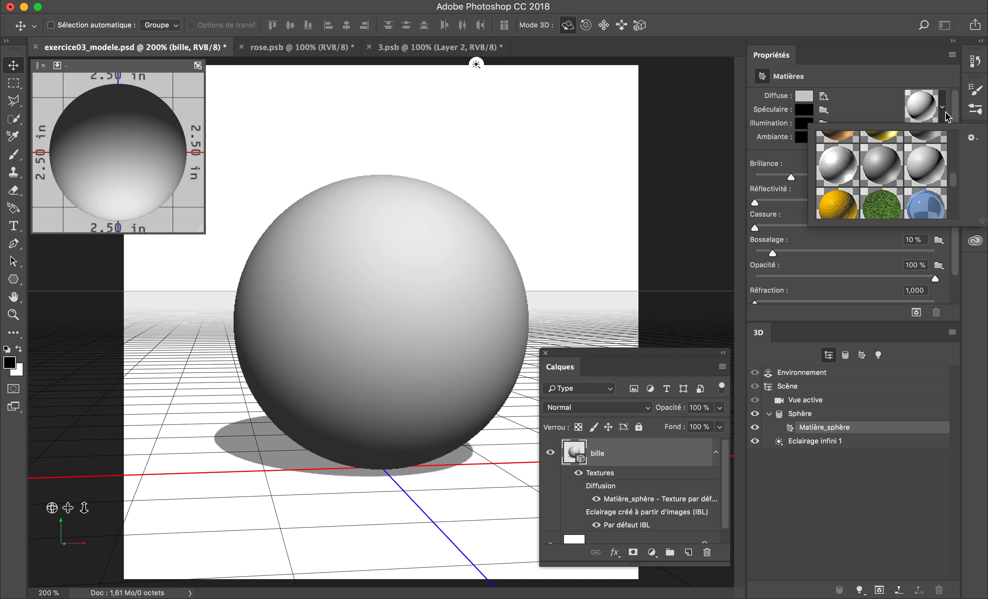
click(945, 113)
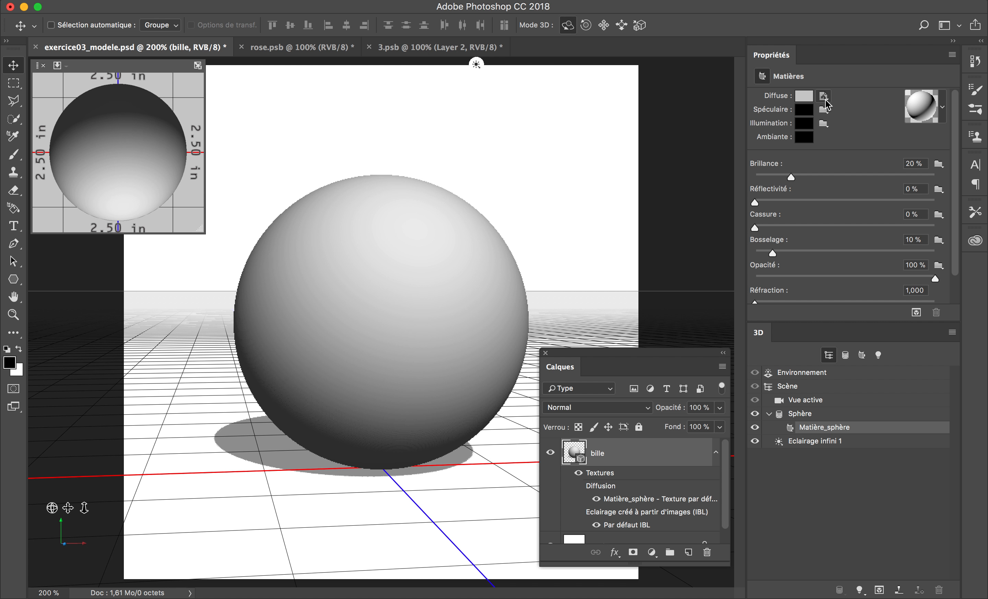
click(804, 97)
click(641, 384)
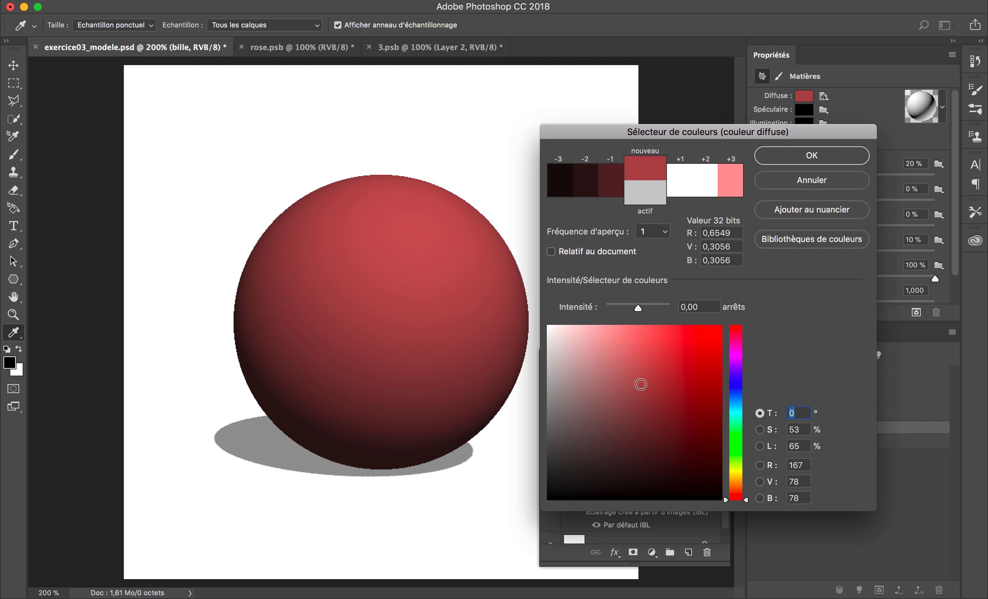
click(650, 342)
click(813, 182)
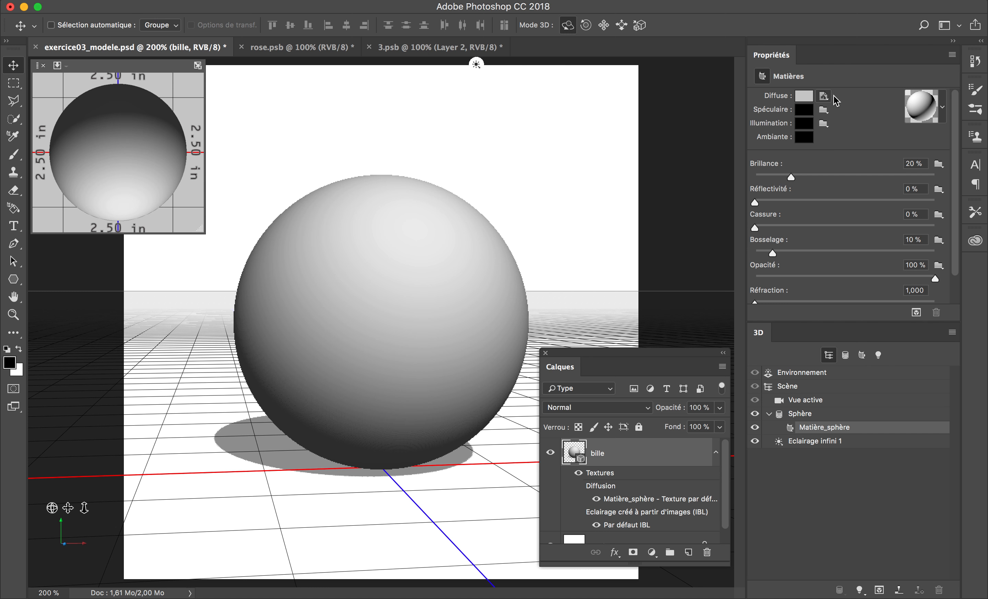
- Replace the diffuse texture of the sphere's material with the image rose.jpg
click(824, 97)
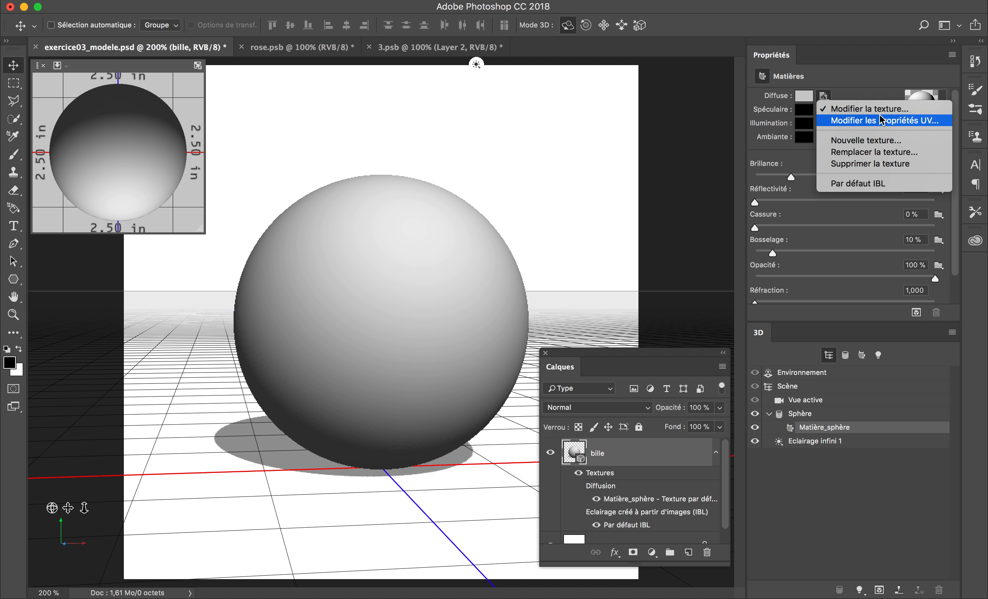
click(866, 152)
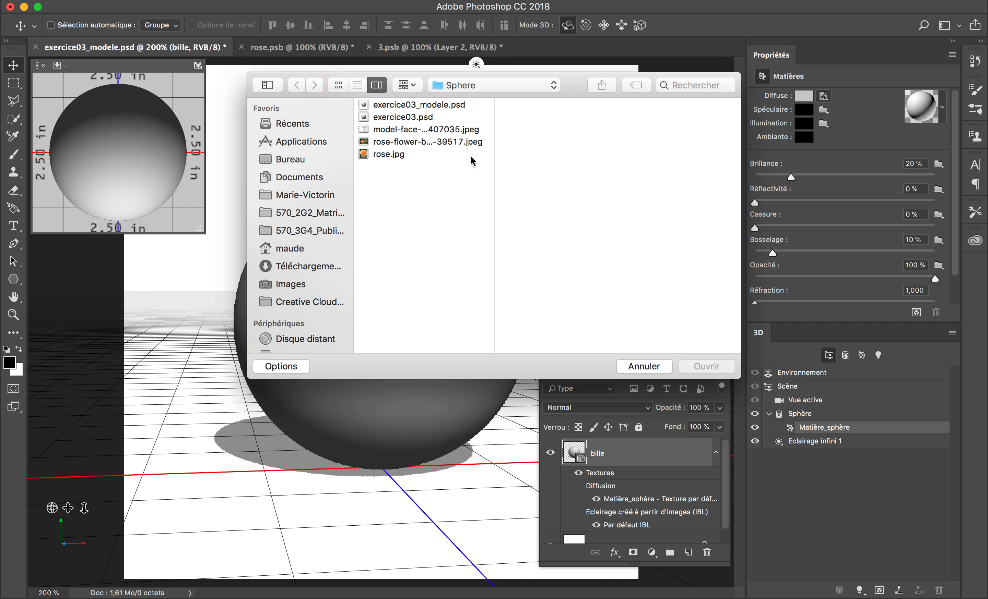
click(392, 155)
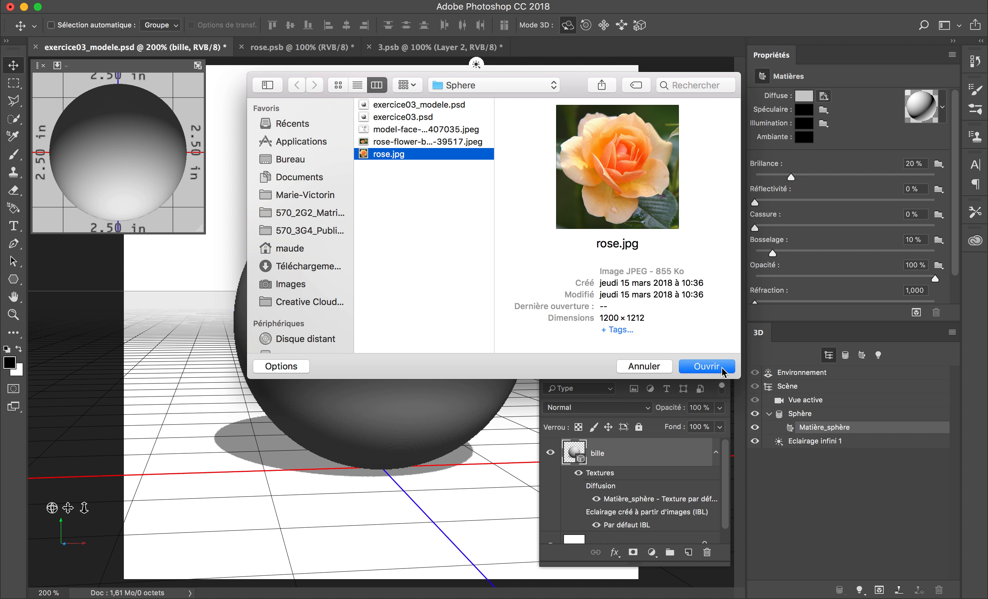
click(705, 366)
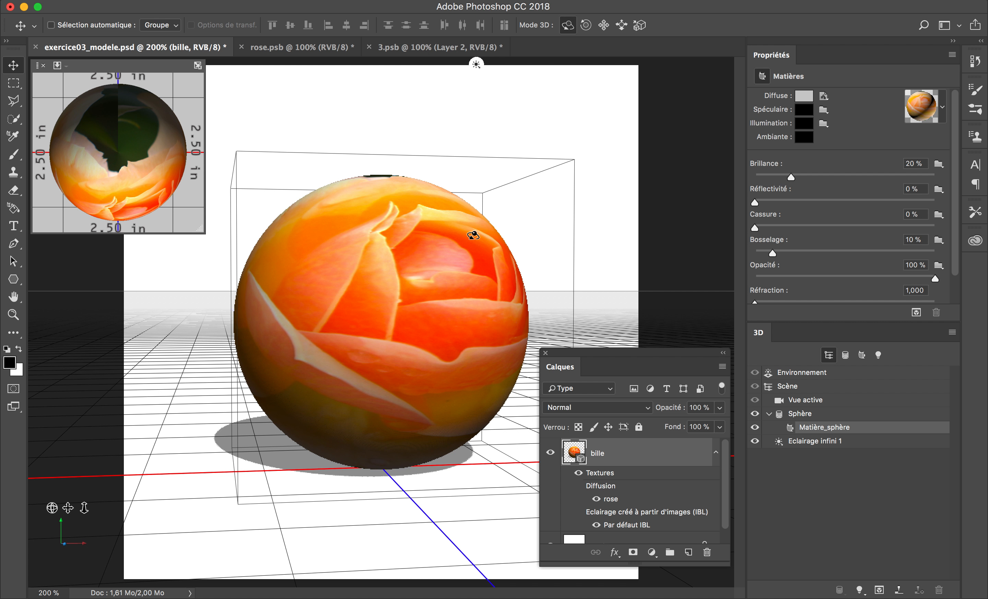
- Shift the sphere to about -0,27 on the Z axis and tilt it about 2,4° around Z on the canvas
click(473, 235)
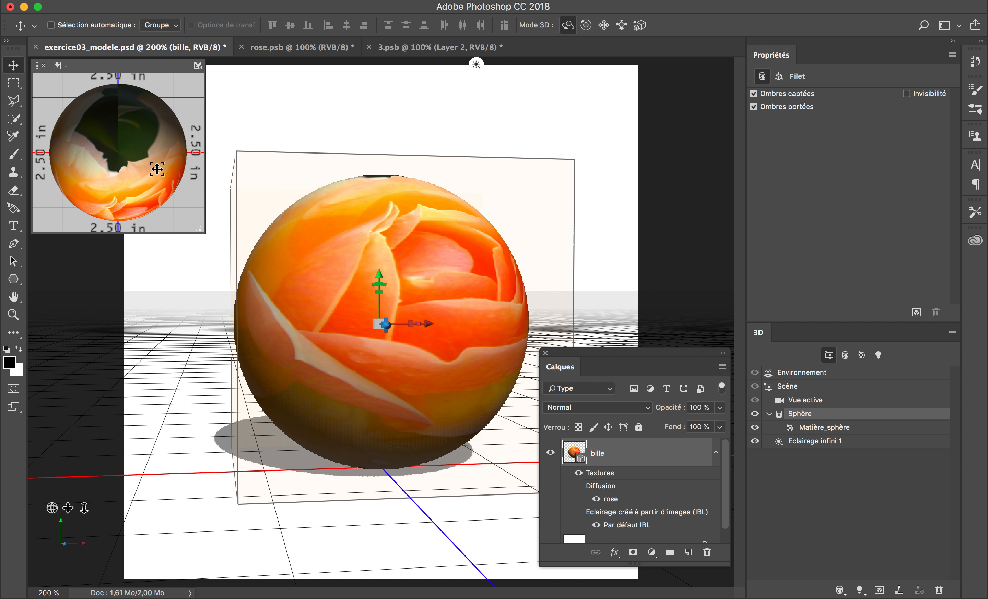
drag(569, 167, 522, 219)
mouse_move(378, 325)
mouse_down()
mouse_move(341, 330)
mouse_move(375, 326)
mouse_up()
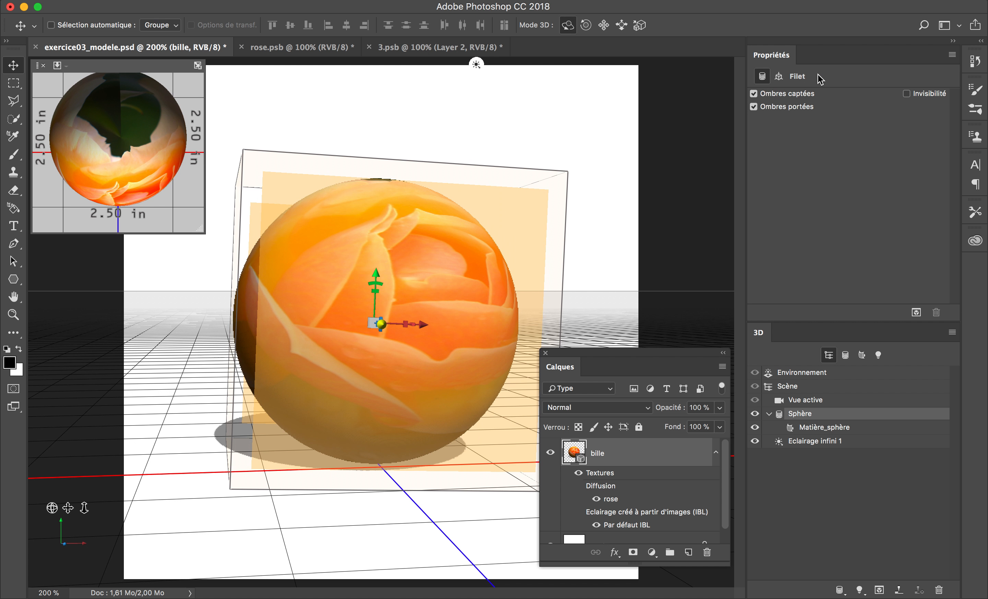
- Rotate the sphere to about -27° around the Y axis and -34° around the X axis using its coordinates
click(778, 76)
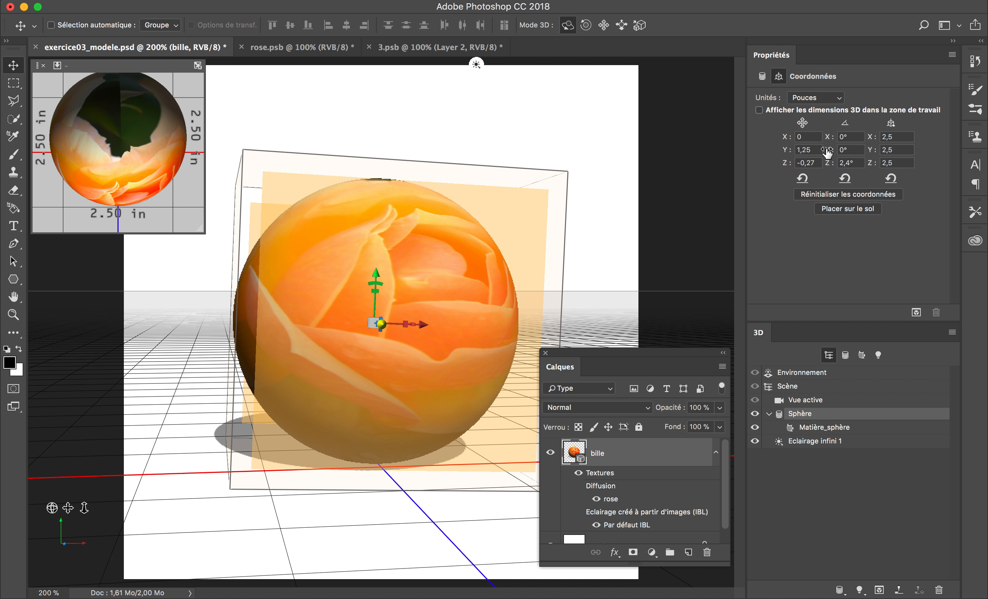
drag(827, 150, 637, 182)
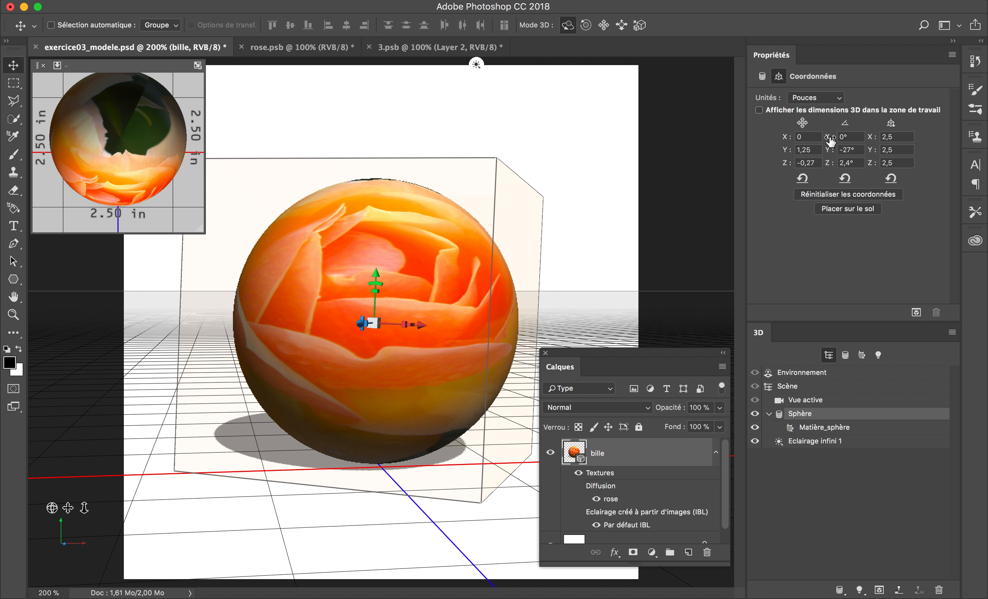
drag(830, 141, 595, 169)
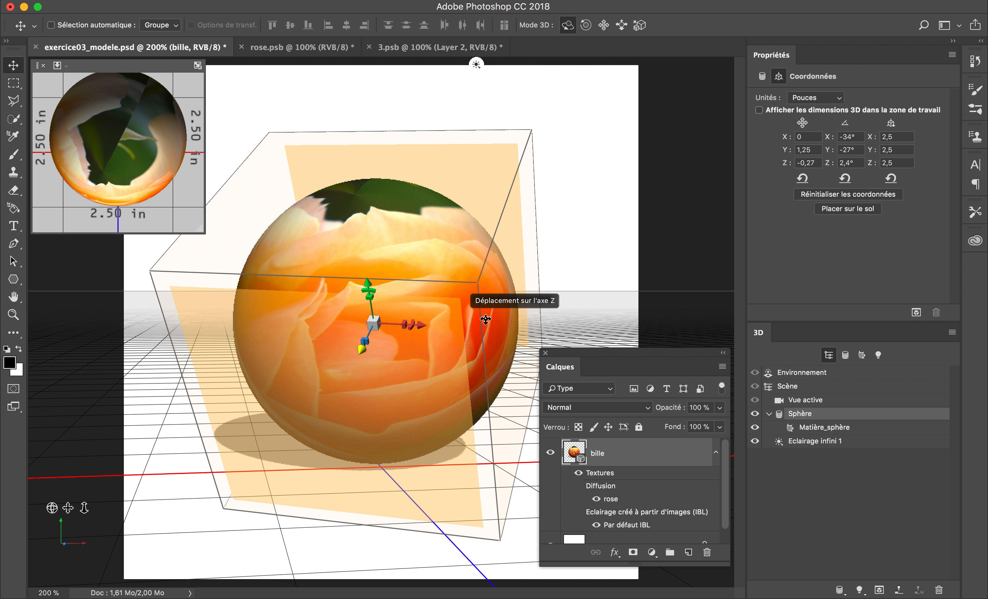
- Set the sphere material's Brillance to 58 % and its Réflectivité to 20 %
click(450, 335)
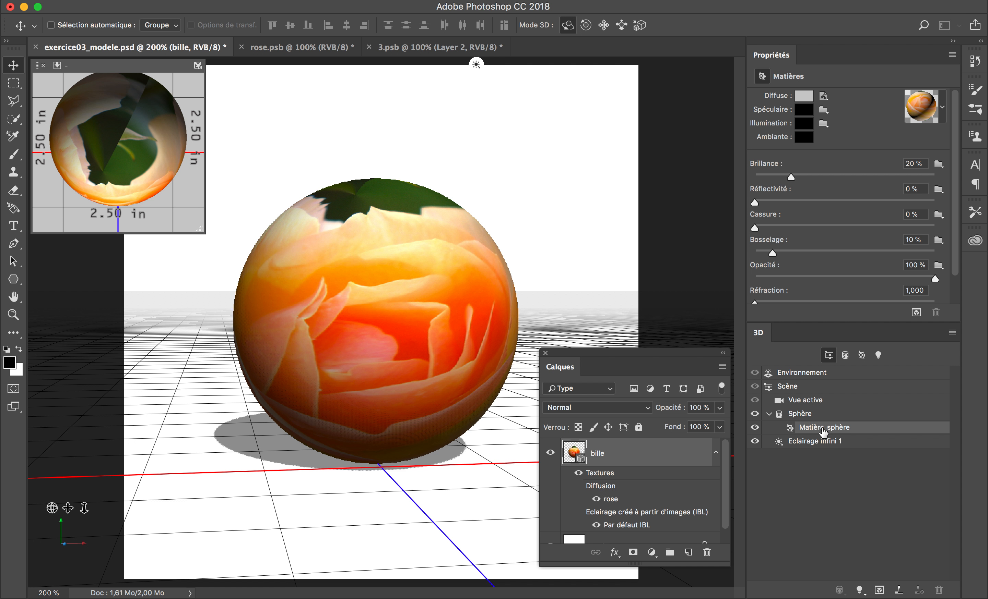
drag(796, 177, 861, 179)
drag(754, 202, 790, 203)
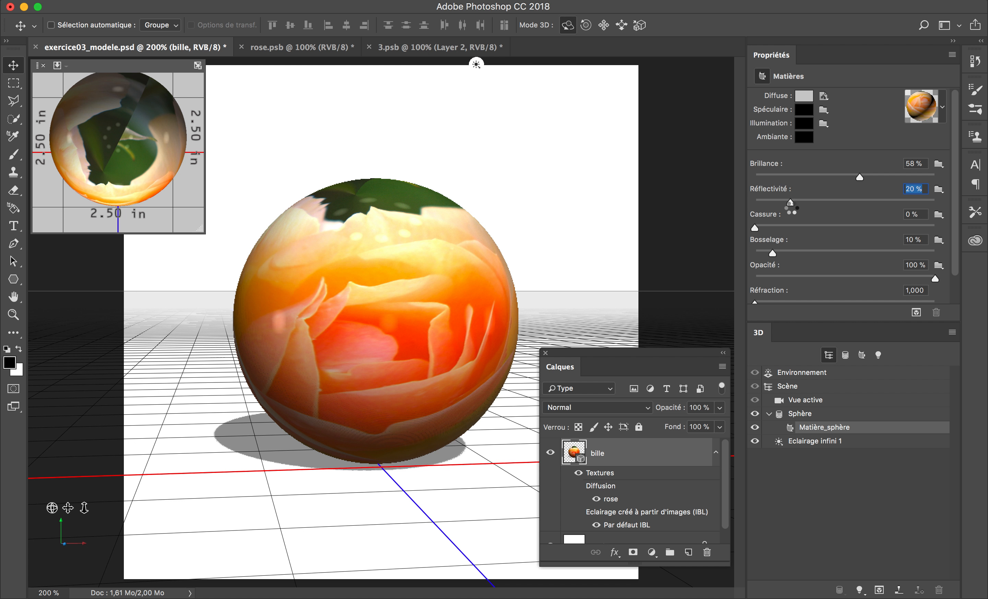
click(471, 289)
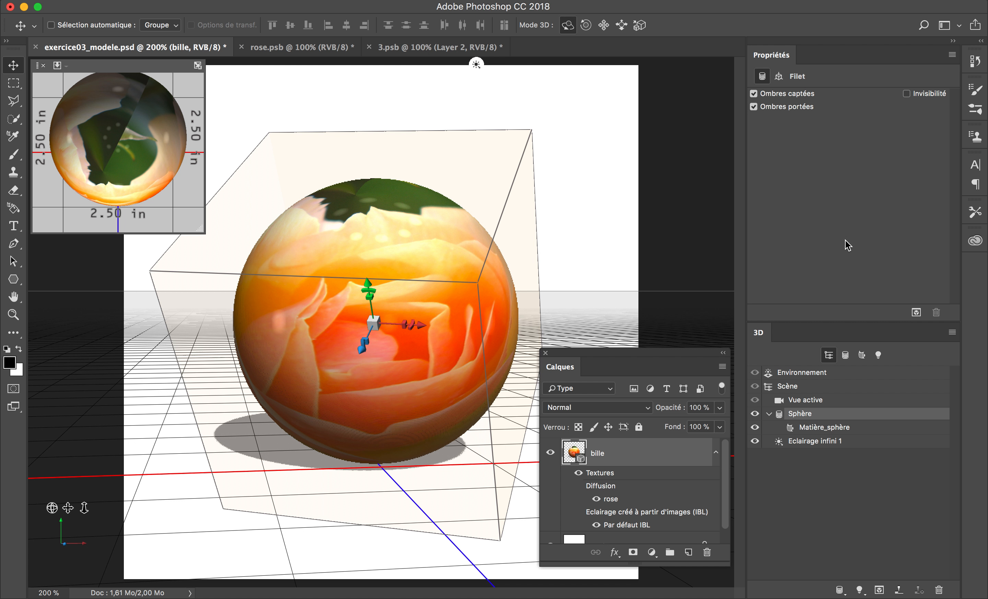
- Re-aim Eclairage infini 1 so it lights the sphere from the upper left, and set its shadow softening to 34 %
click(830, 448)
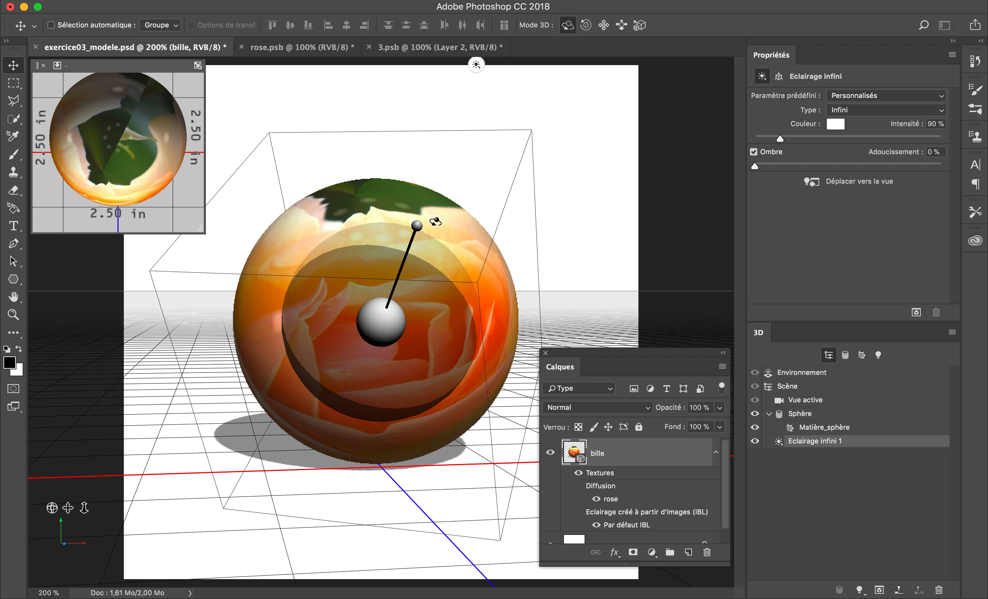
mouse_move(411, 222)
mouse_down()
mouse_move(343, 209)
mouse_move(315, 154)
mouse_move(301, 174)
mouse_move(357, 223)
mouse_move(362, 236)
mouse_move(341, 222)
mouse_move(355, 245)
mouse_up()
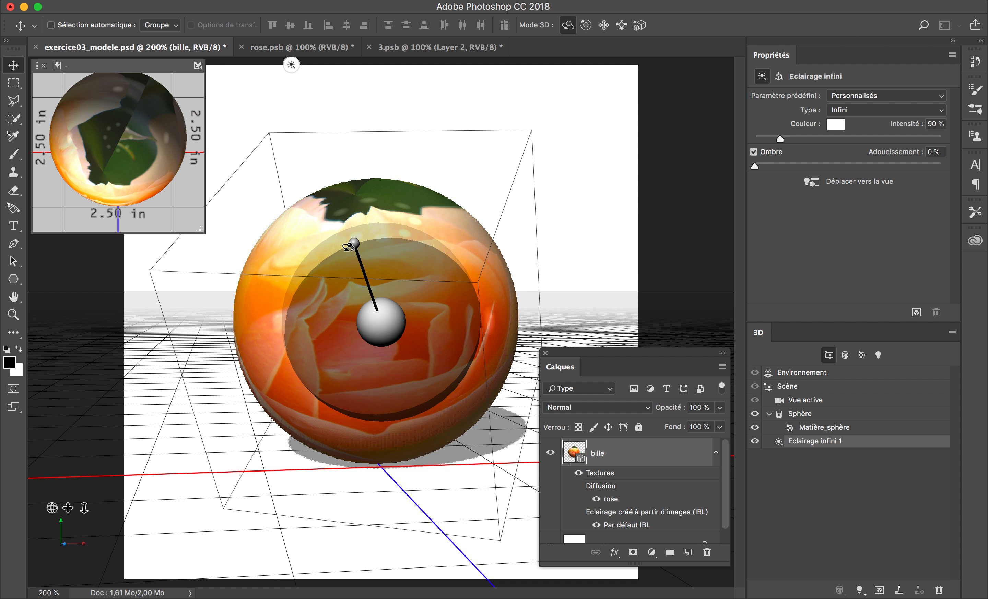
click(799, 167)
drag(801, 167, 818, 166)
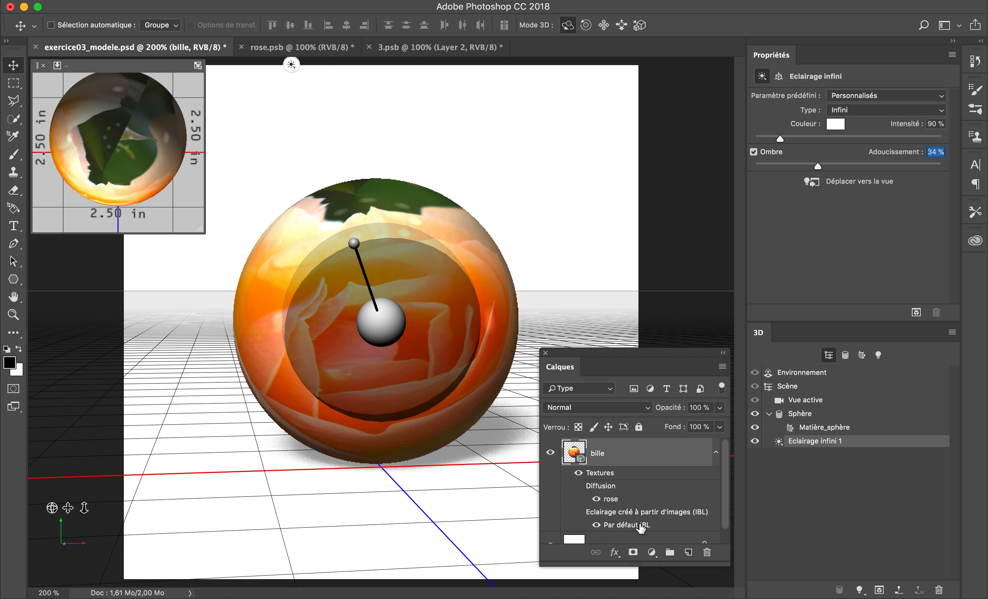
- Switch the visibility of the bille layer's textures off and back on, keeping the bille layer selected
click(640, 539)
scroll(610, 465, up, 1)
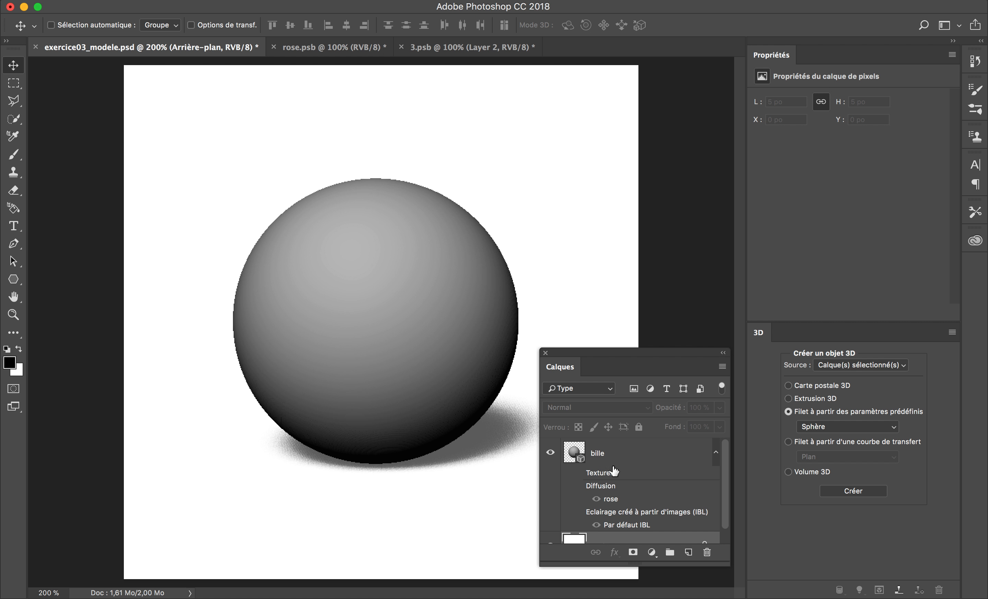
click(550, 453)
click(551, 453)
click(615, 459)
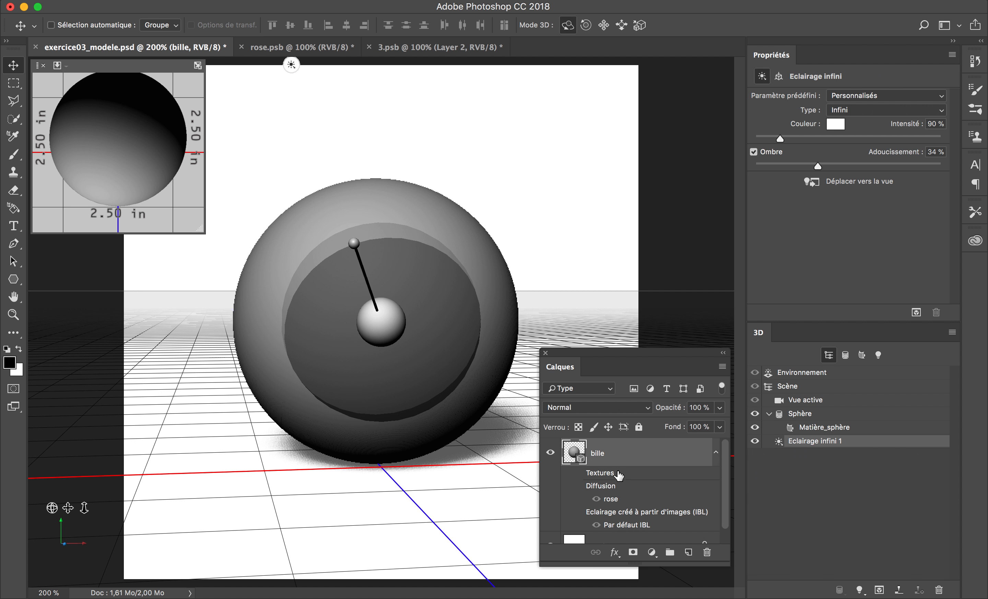
click(579, 473)
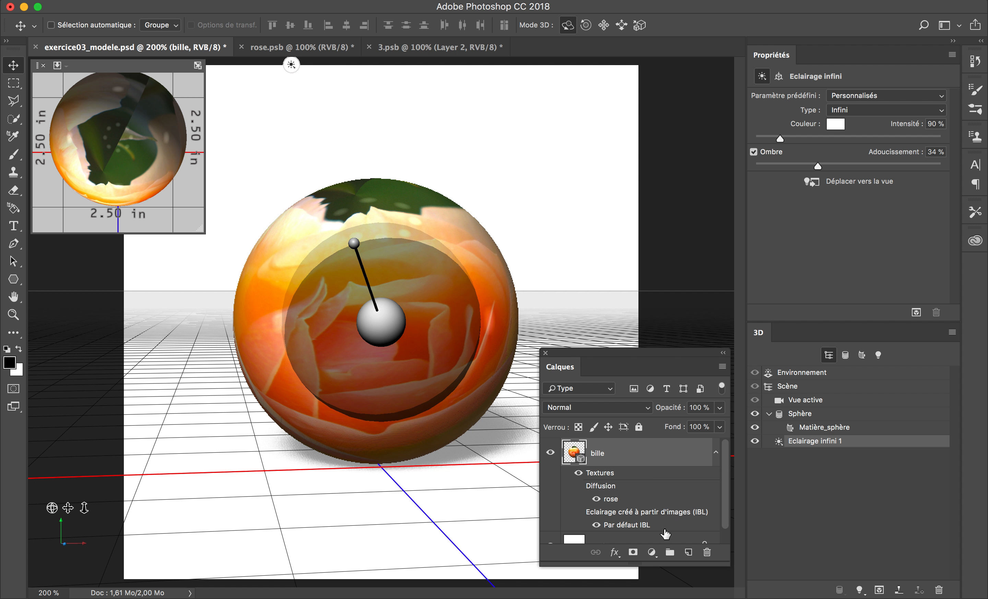
- Open the rose diffuse texture of the Matière_sphère material for editing
click(819, 382)
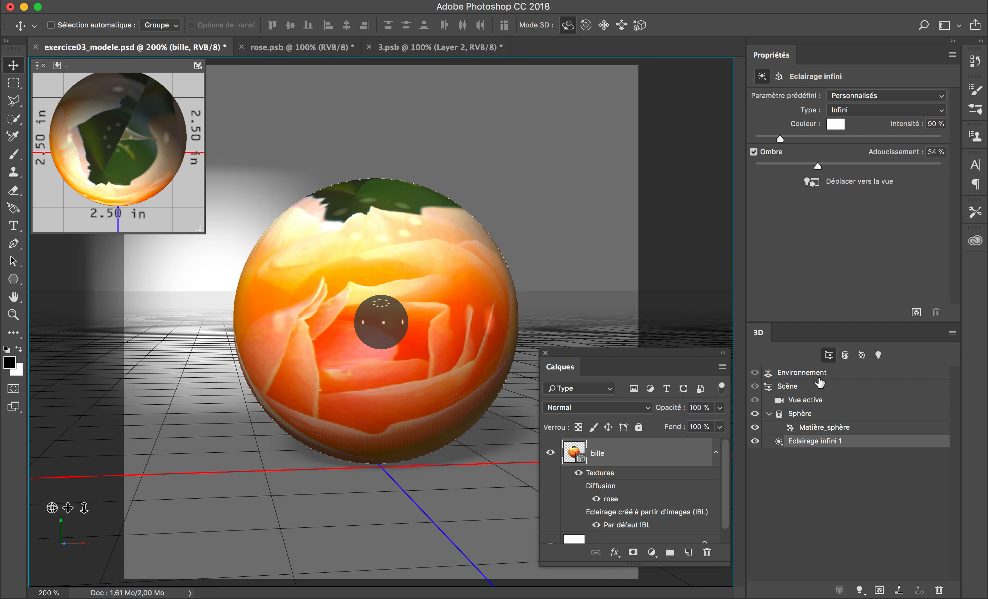
click(820, 388)
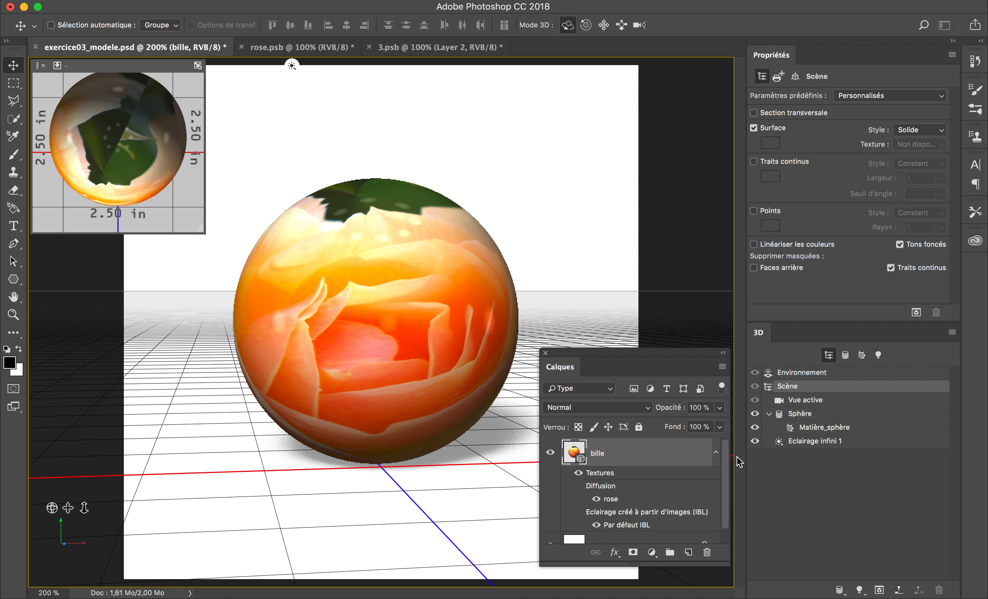
click(822, 441)
click(826, 428)
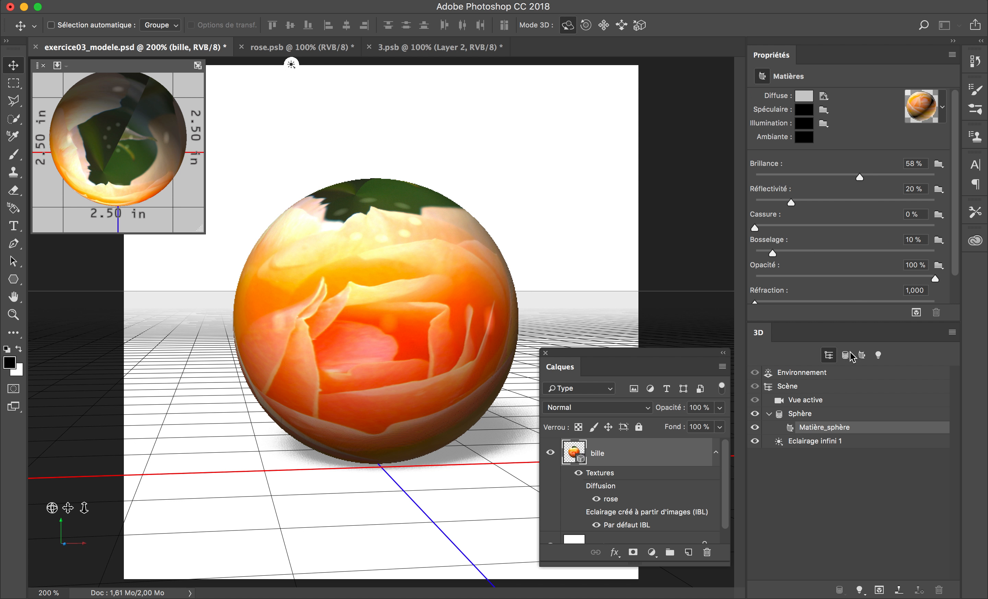
click(823, 96)
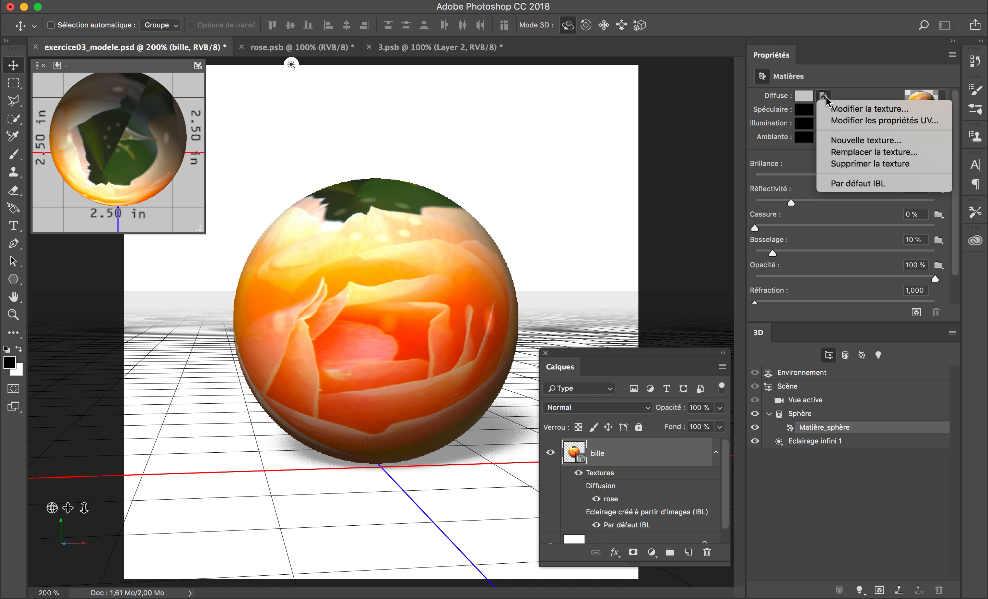
click(857, 109)
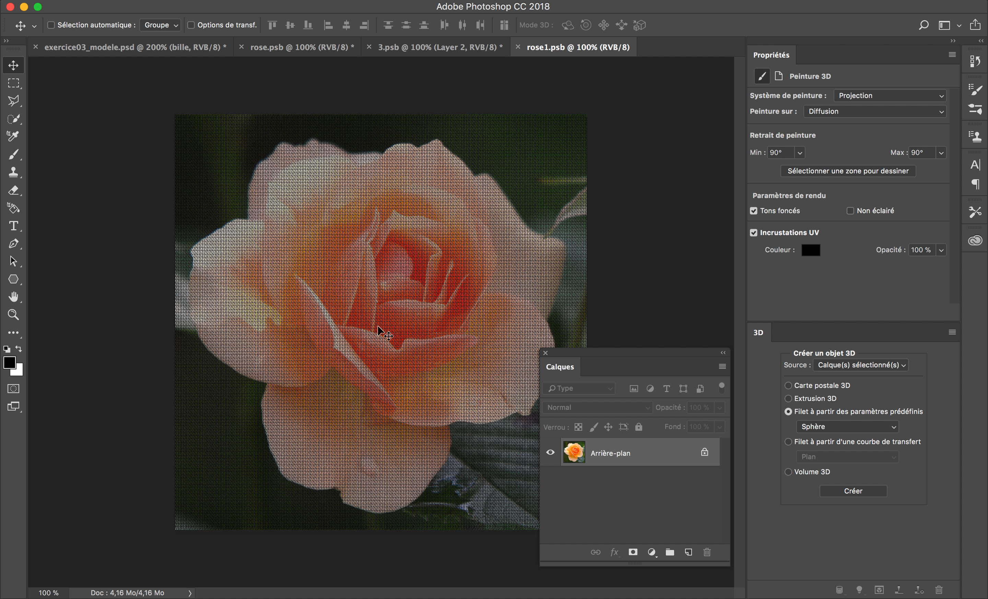
- Activate the Brush tool and choose a red foreground colour
key(b)
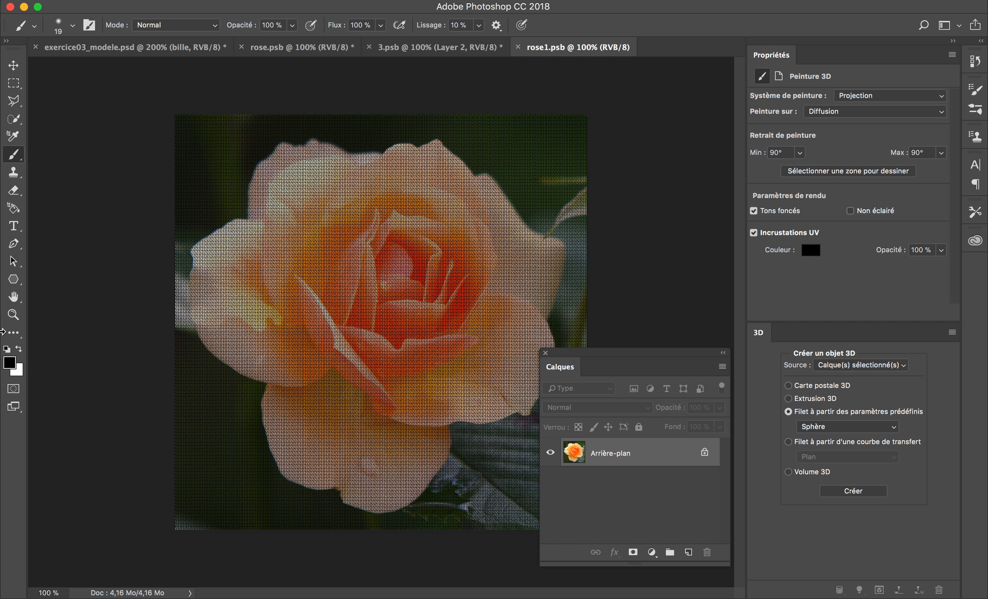
click(9, 365)
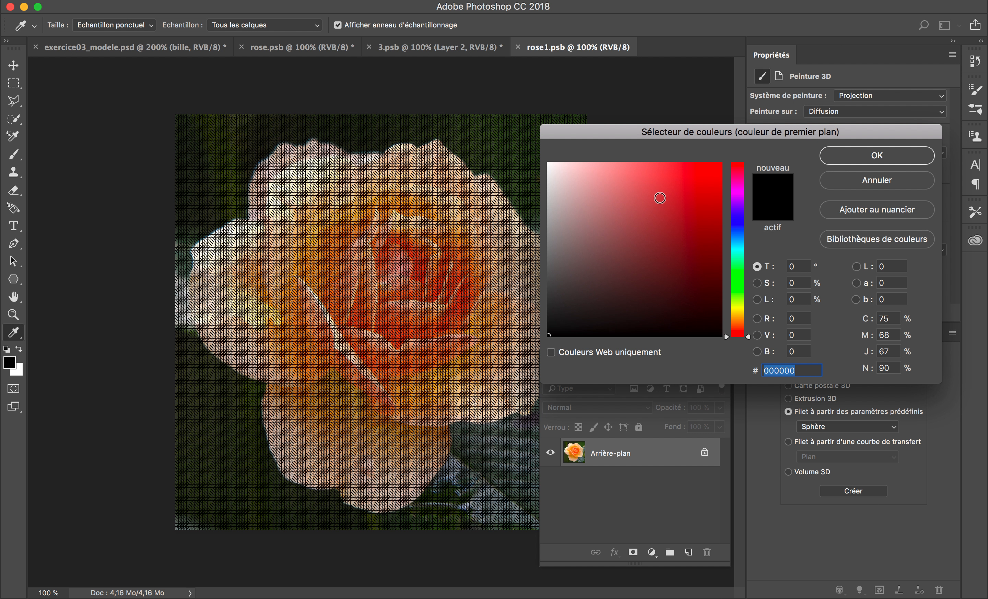
click(660, 199)
click(872, 155)
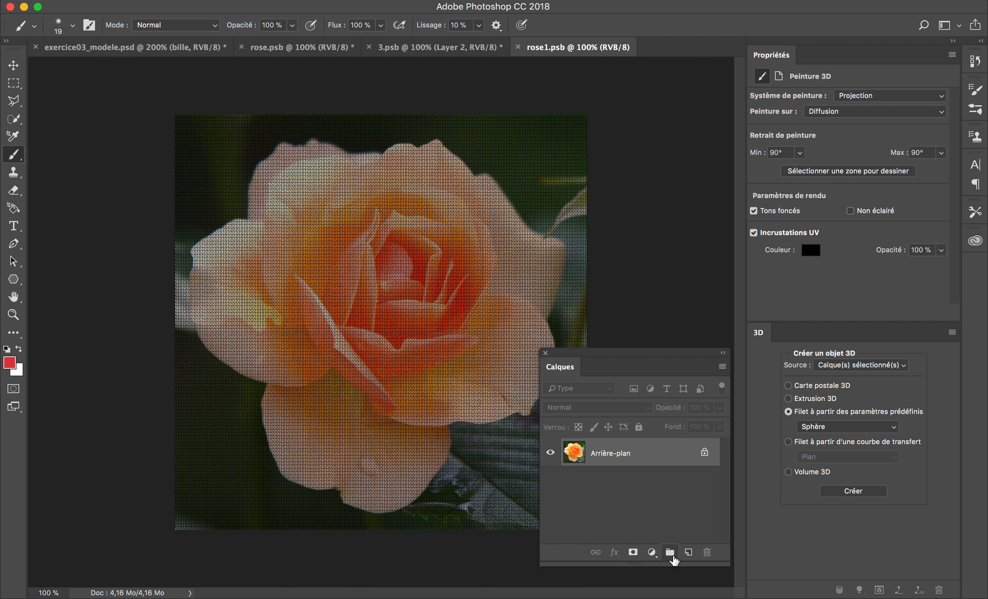
- Paint a winding red stroke across the rose on a new layer, using a soft brush of about 110 px
click(688, 552)
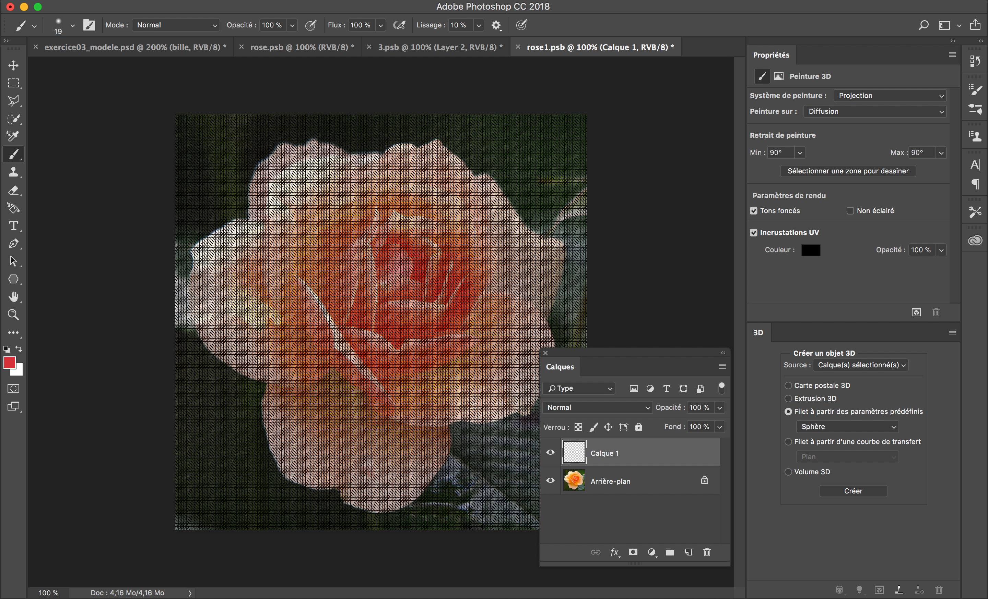
right_click(317, 166)
drag(430, 202, 442, 200)
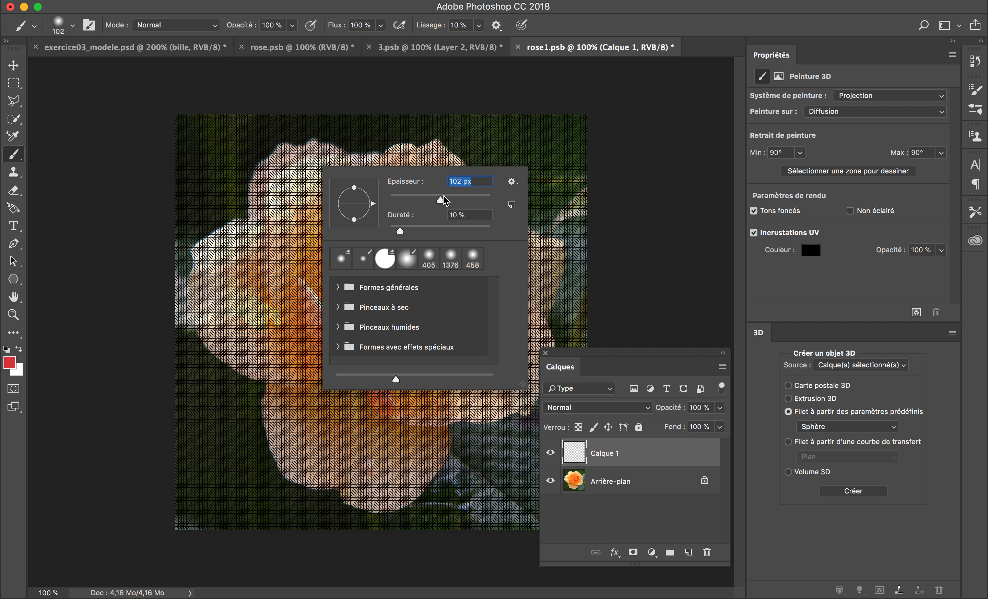
click(397, 134)
mouse_move(397, 133)
mouse_down()
mouse_move(250, 190)
mouse_move(477, 170)
mouse_move(351, 392)
mouse_move(404, 465)
mouse_up()
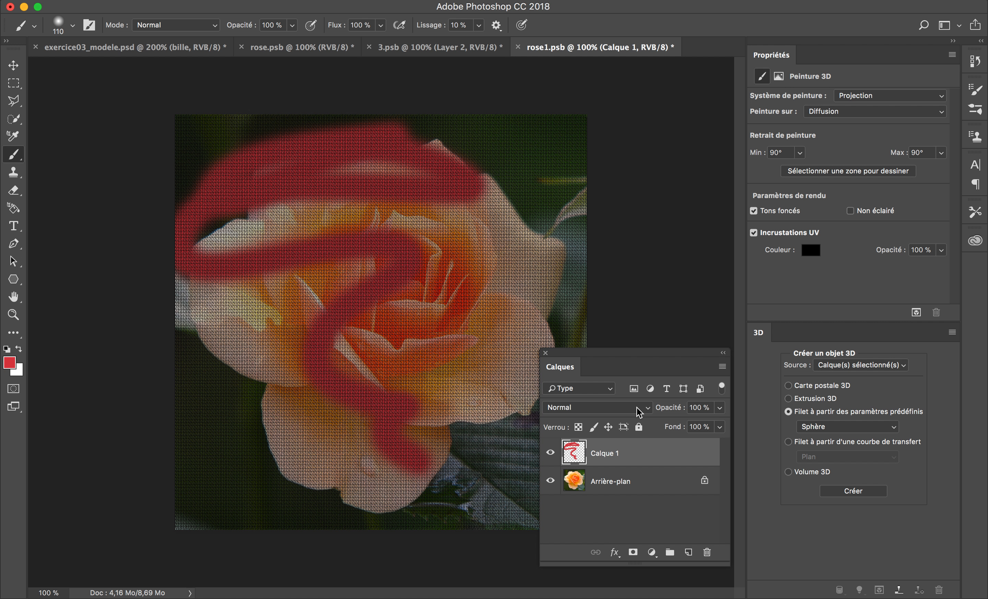
- Save the painted rose texture with maximum compatibility and return to the exercice03_modele.psd document to view it on the sphere
key(super+s)
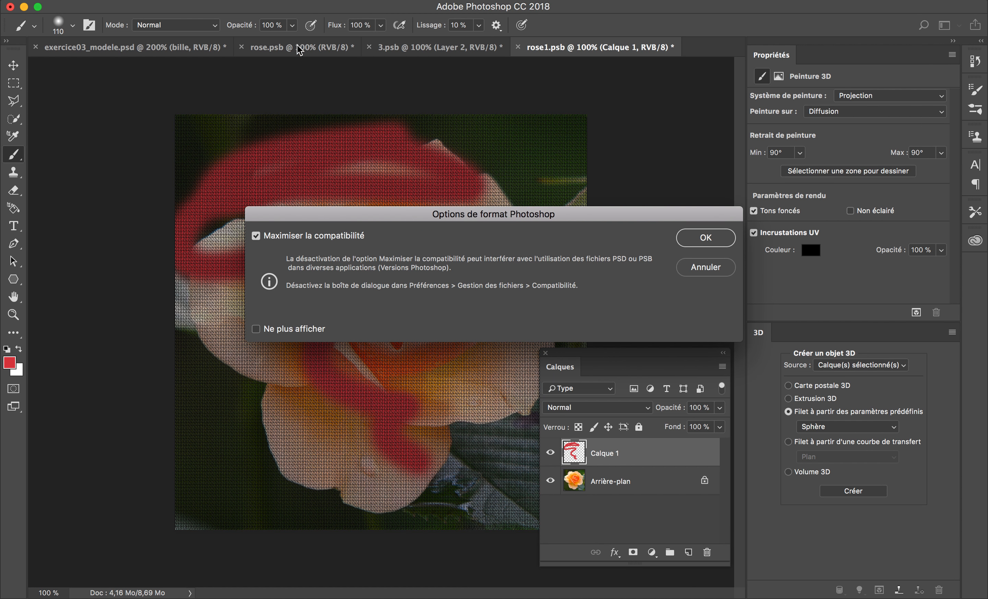
click(704, 239)
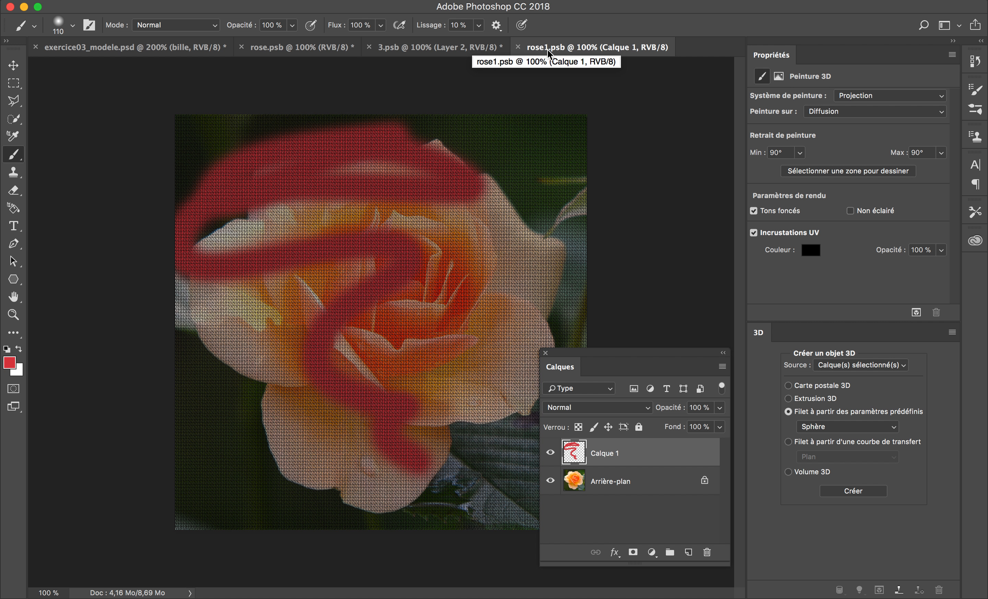
click(158, 50)
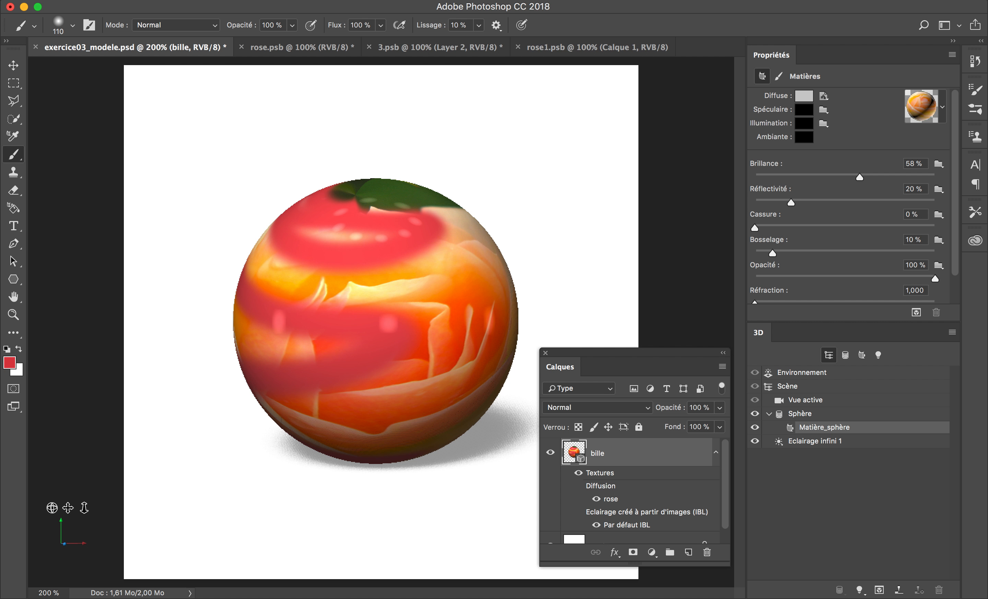
- Return to the rose1.psb texture and delete its painted layer, Calque 1
click(592, 47)
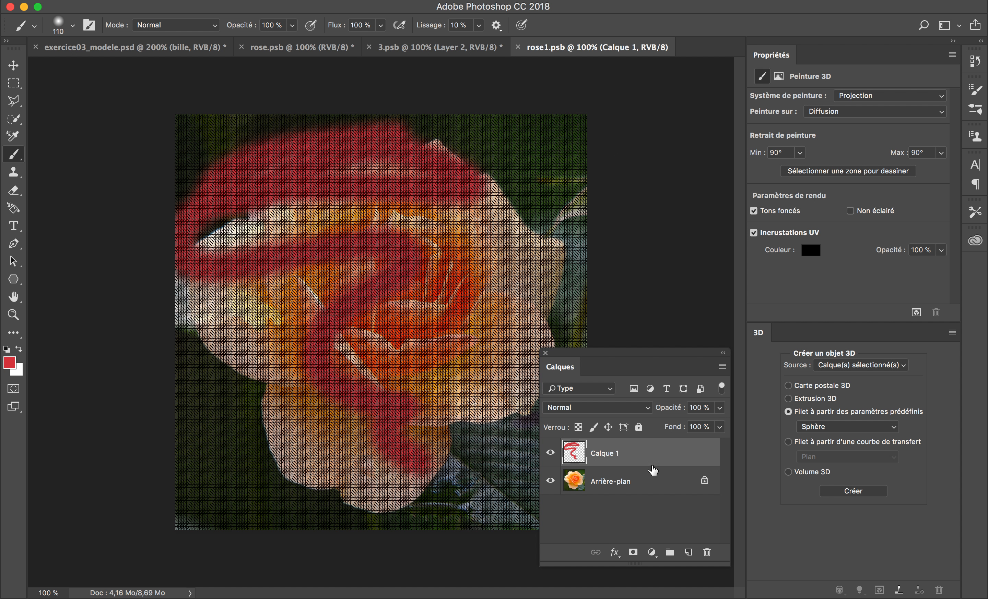
mouse_move(651, 460)
mouse_down()
mouse_move(690, 501)
mouse_move(705, 551)
mouse_up()
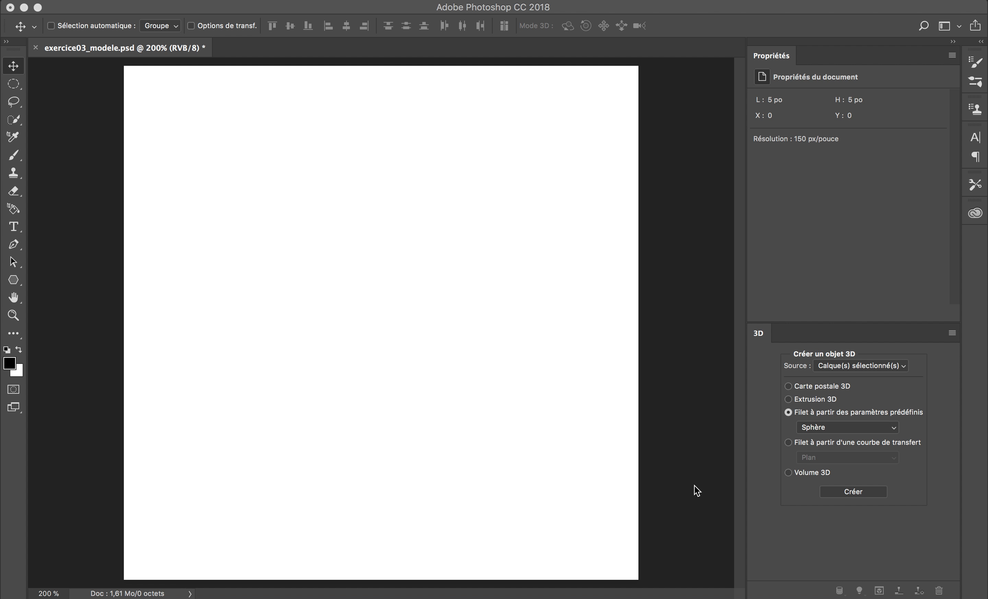
- Add a new layer above the background in exercice03_modele.psd and name it "sphère"
click(669, 457)
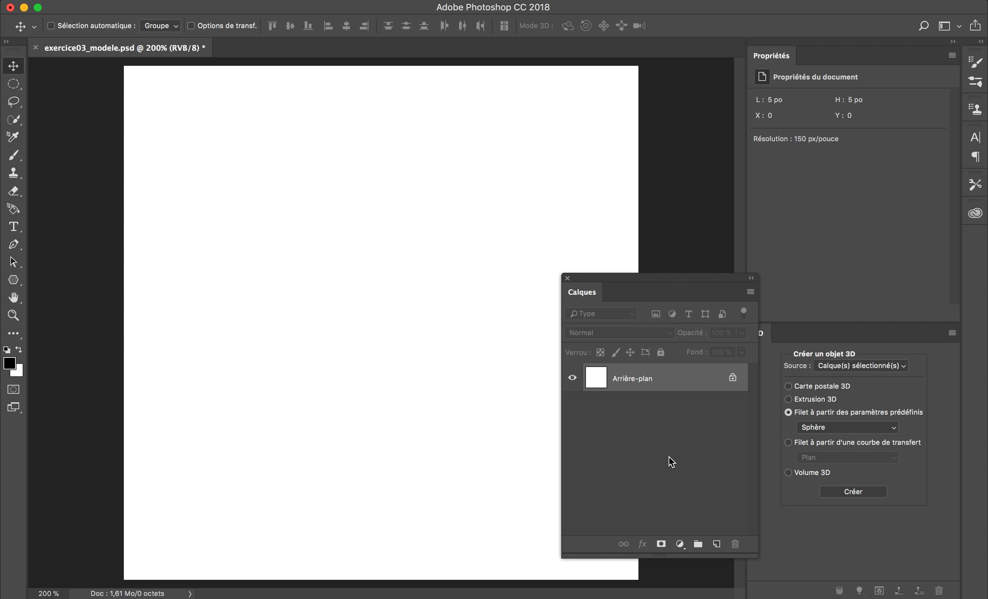
click(716, 545)
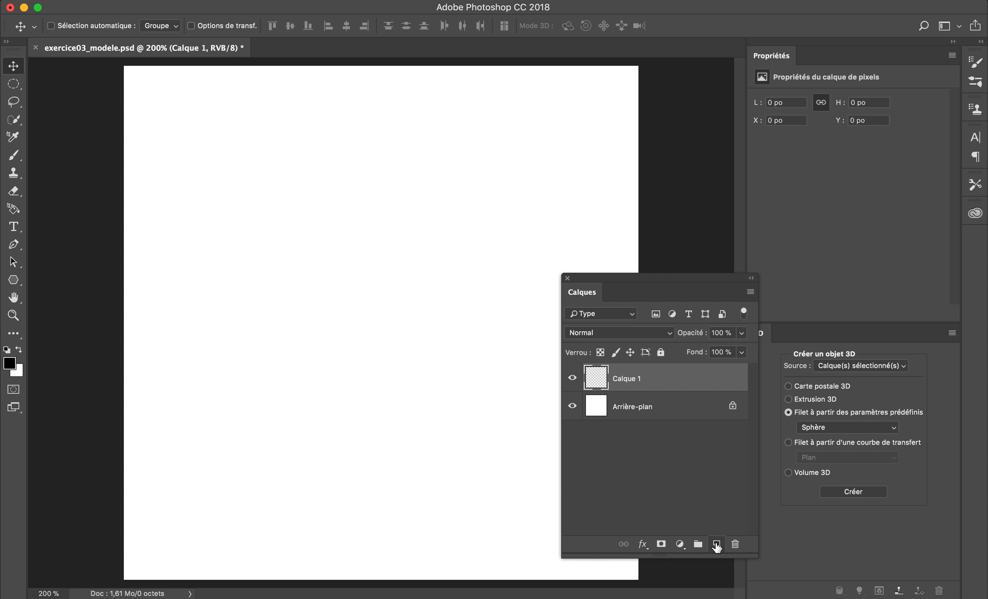
double_click(636, 379)
text(sphère)
key(Return)
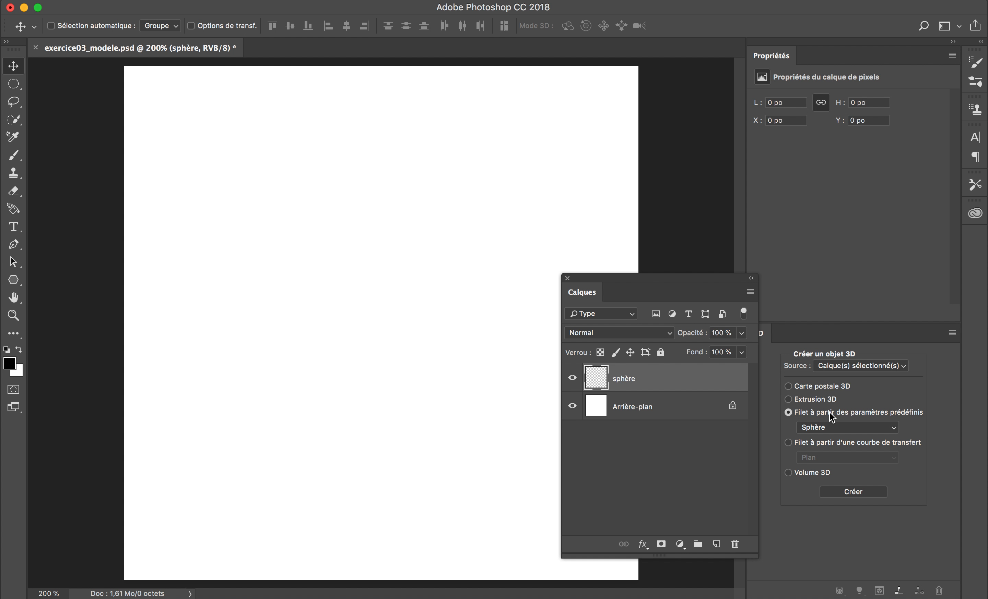
- Create a 3D sphere from the preset mesh on the sphère layer, preferring the embedded colour profile
click(853, 492)
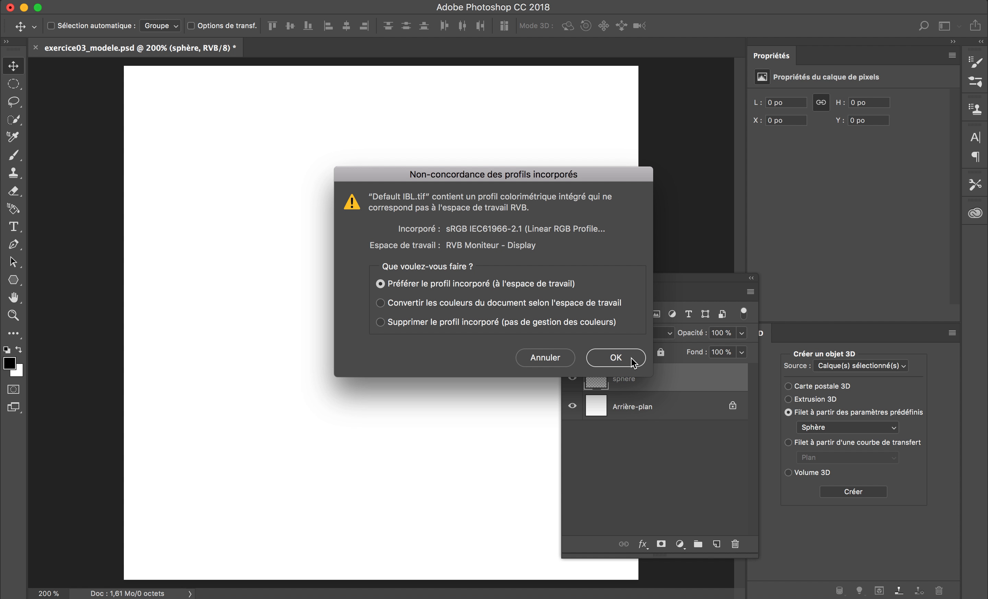
click(630, 359)
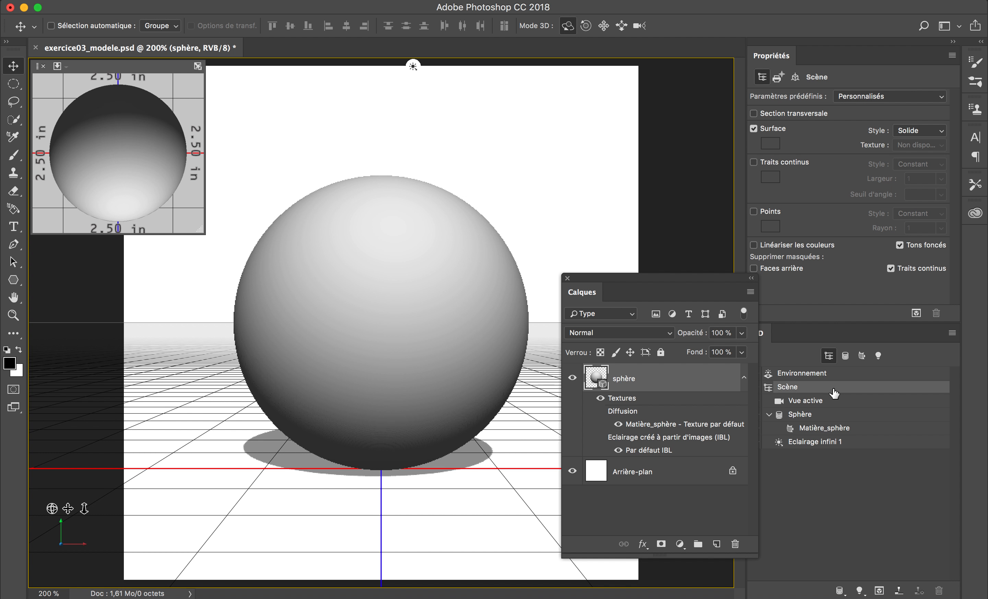
- Apply the brushed metal material preset to the sphere's Matière_sphère material
click(844, 432)
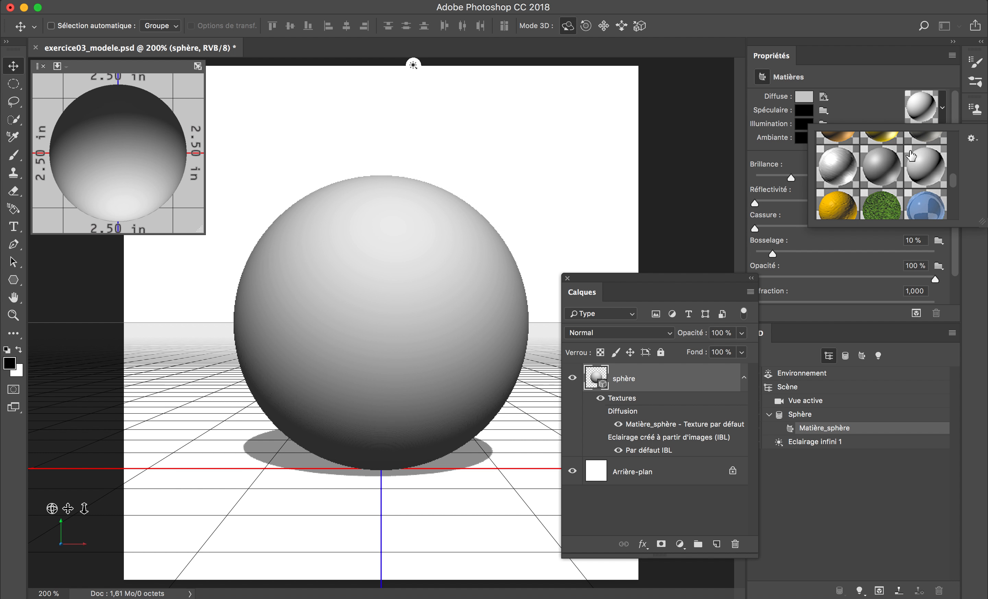
scroll(891, 178, down, 2)
scroll(891, 178, up, 2)
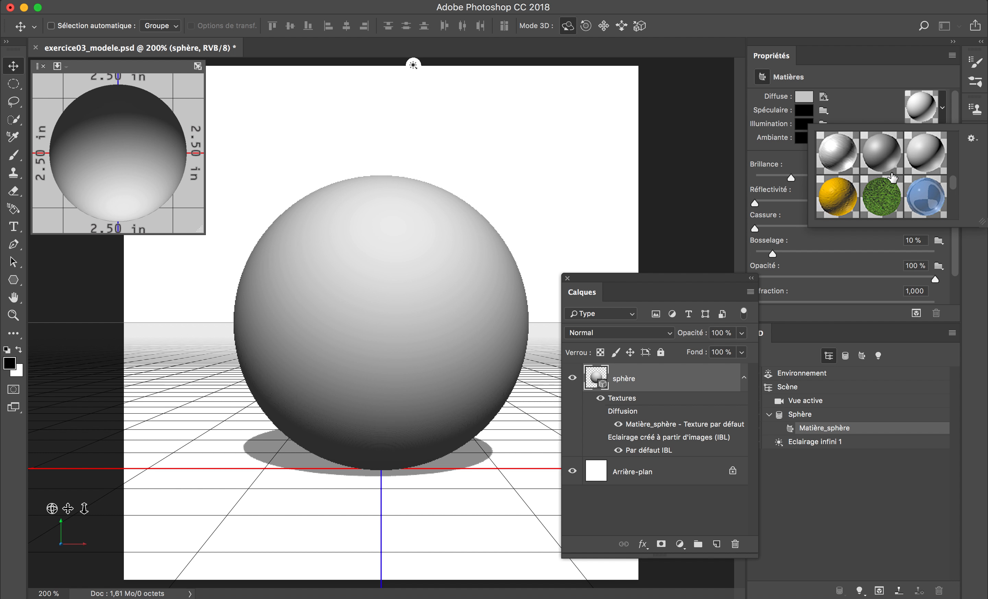
click(840, 161)
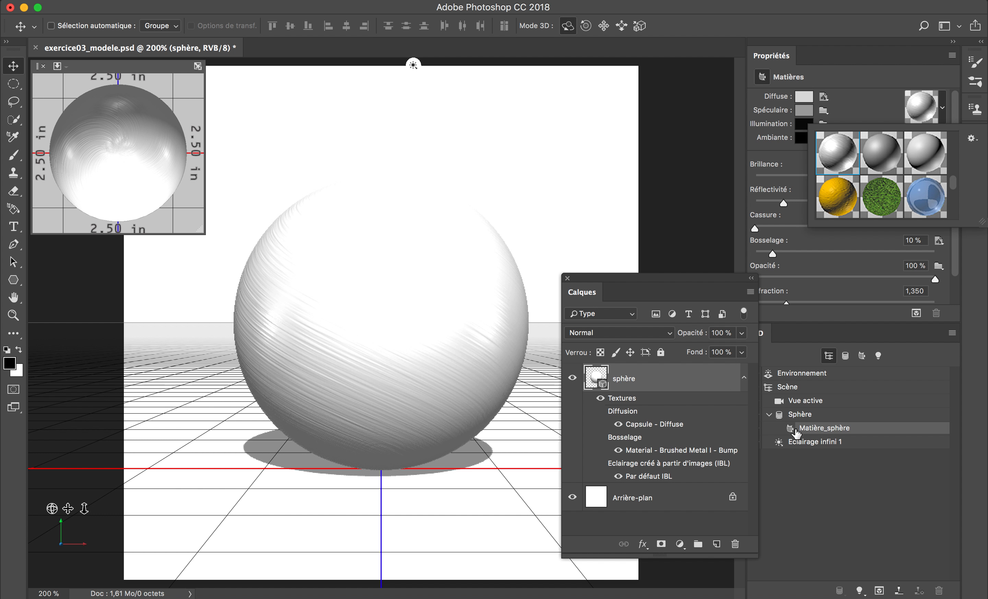
- Aim Eclairage infini 1 at the sphere from the upper left, with 61% intensity and 51% shadow softness
click(831, 447)
click(831, 446)
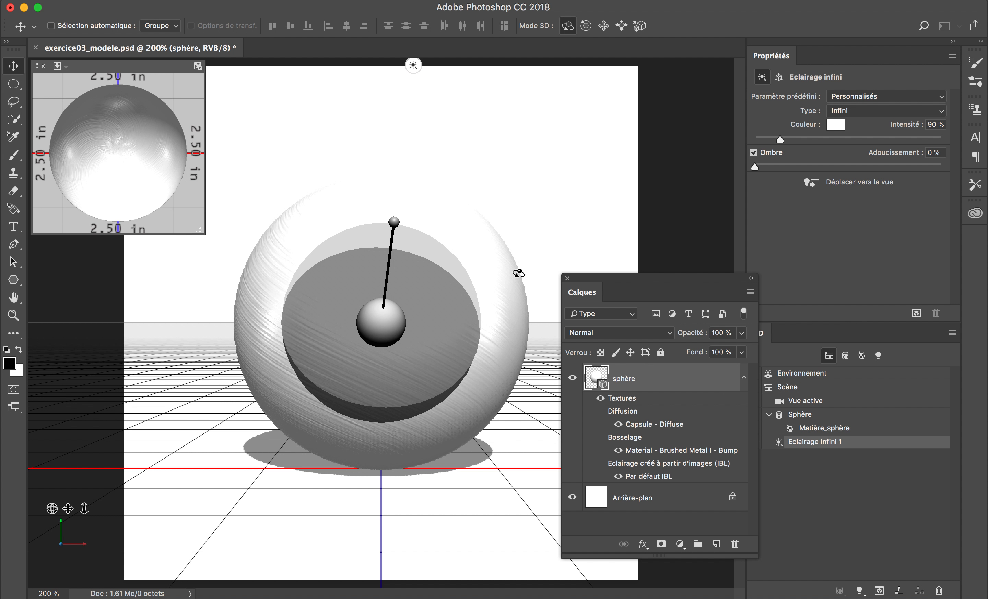
mouse_move(382, 223)
mouse_down()
mouse_move(337, 227)
mouse_move(309, 213)
mouse_move(315, 204)
mouse_up()
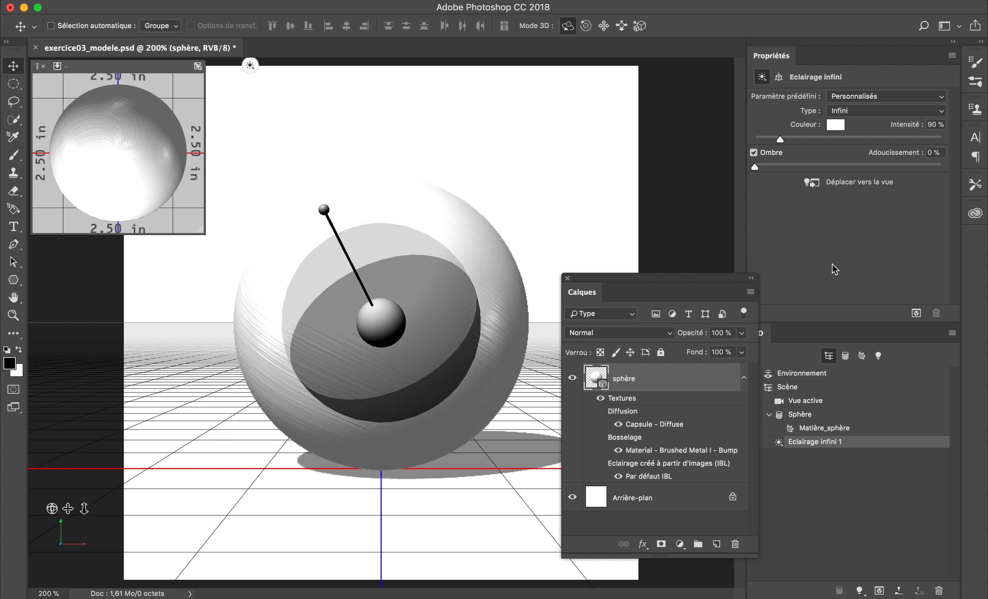
drag(776, 141, 850, 168)
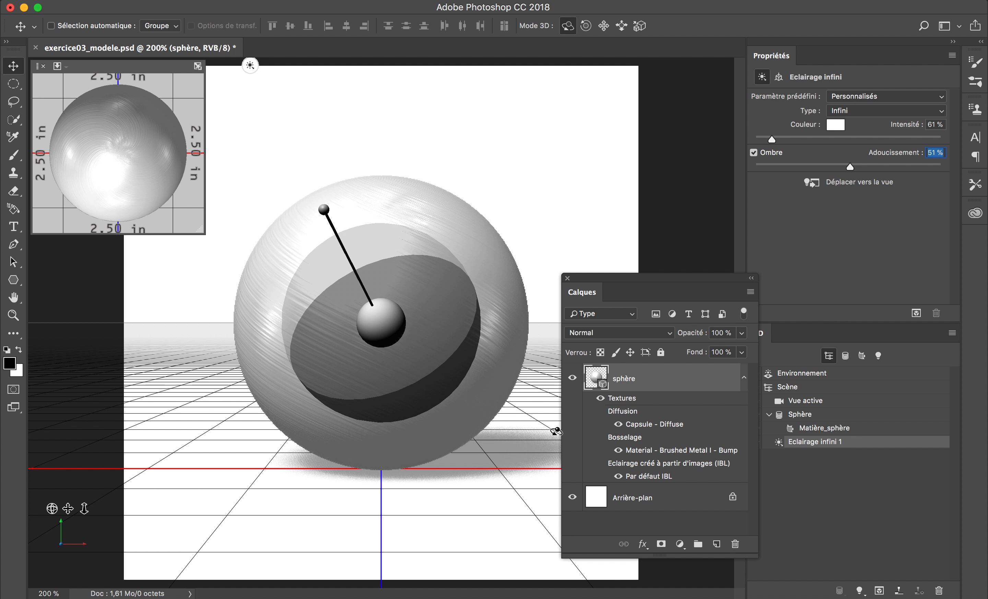
- Lower the environment's IBL intensity to 43%, check the render with the background layer selected, and reselect the sphère layer
click(822, 374)
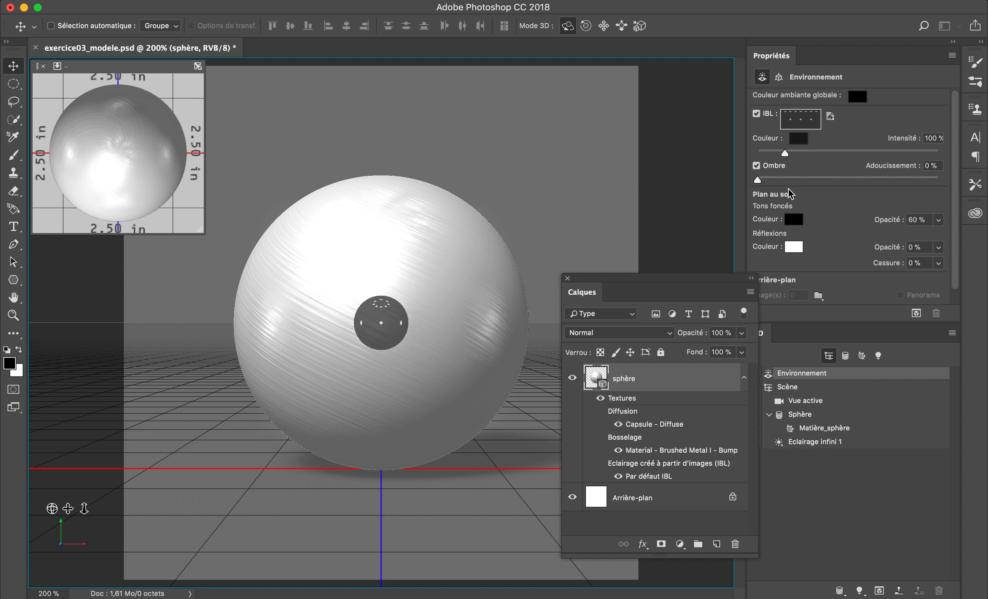
drag(785, 155, 769, 155)
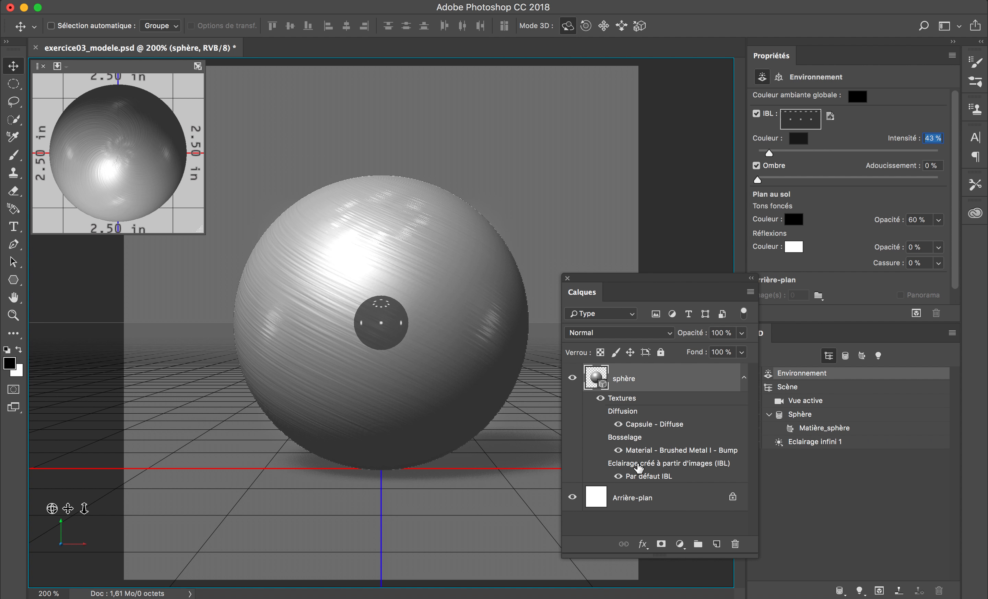
click(637, 505)
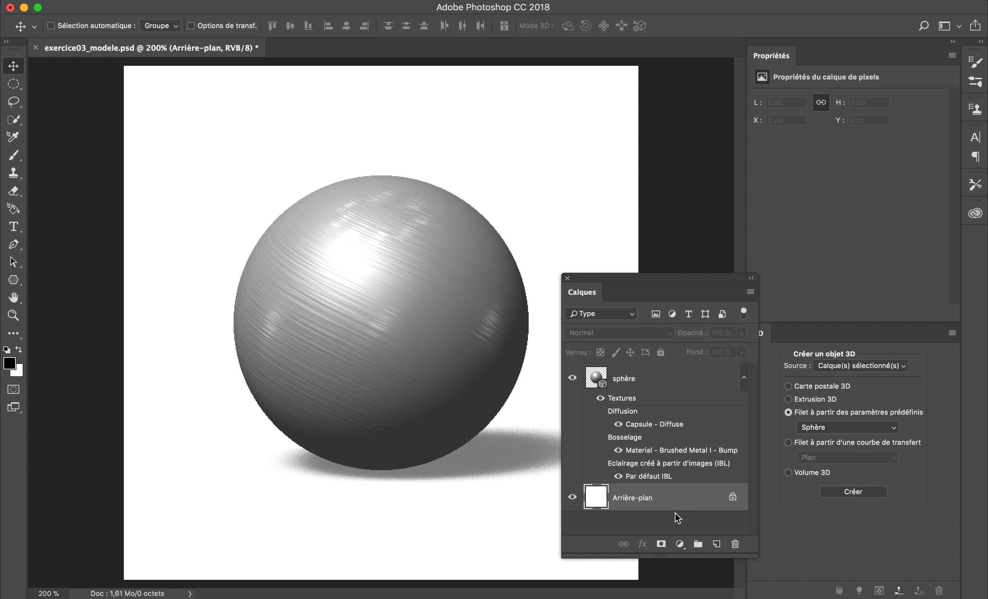
click(650, 382)
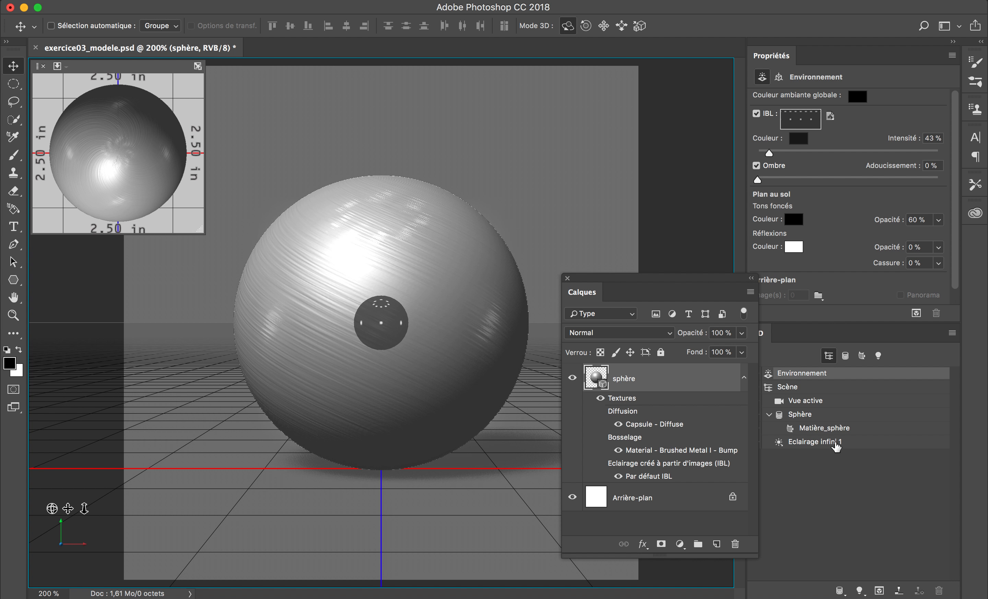
- Set the Matière_sphère material's Brillance to 65% and Réflectivité to 40%
click(844, 429)
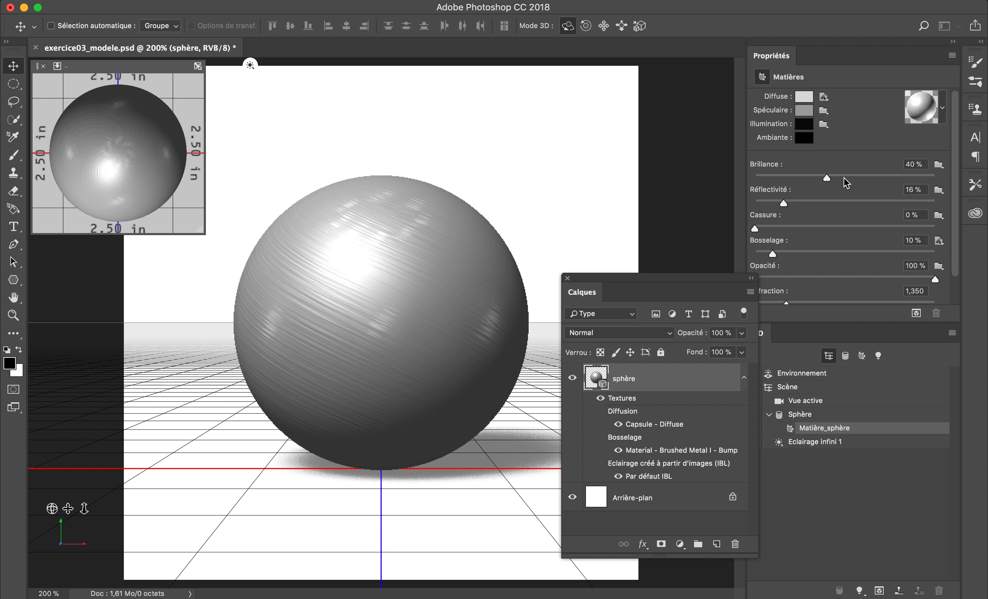
drag(846, 183, 872, 178)
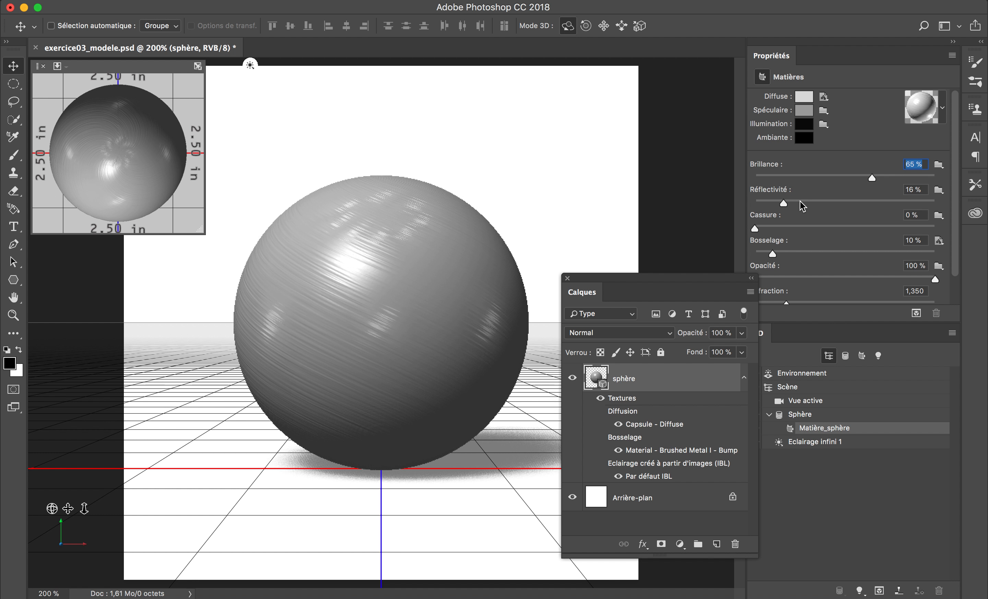
drag(802, 206, 827, 202)
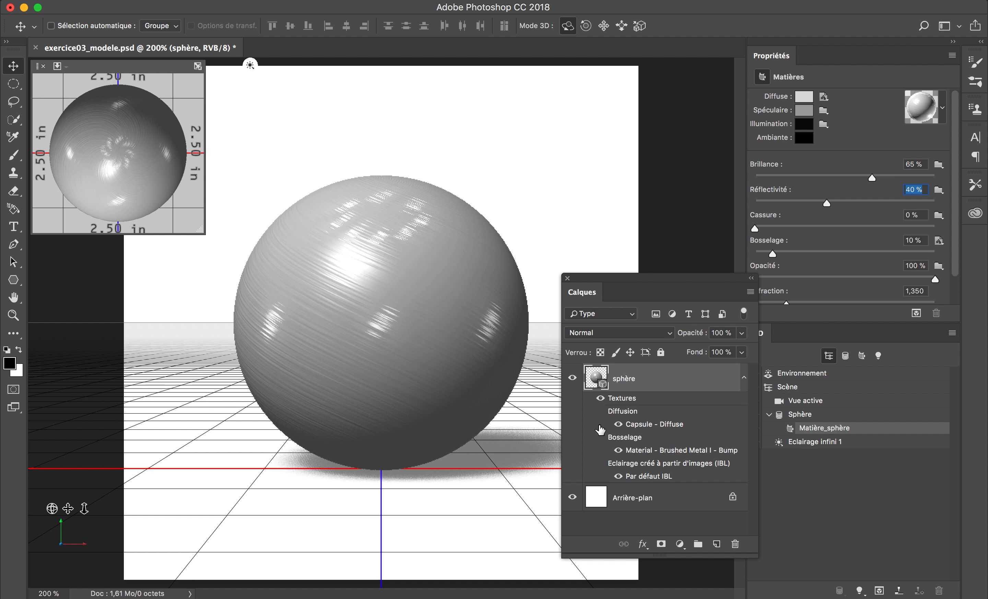
- Toggle the visibility of the sphere's diffuse and bump textures to compare their effect, leaving both visible
click(618, 426)
click(618, 452)
click(618, 451)
click(618, 451)
click(618, 451)
- Open the Brushed Metal bump texture for editing, discarding its embedded colour profile
double_click(664, 451)
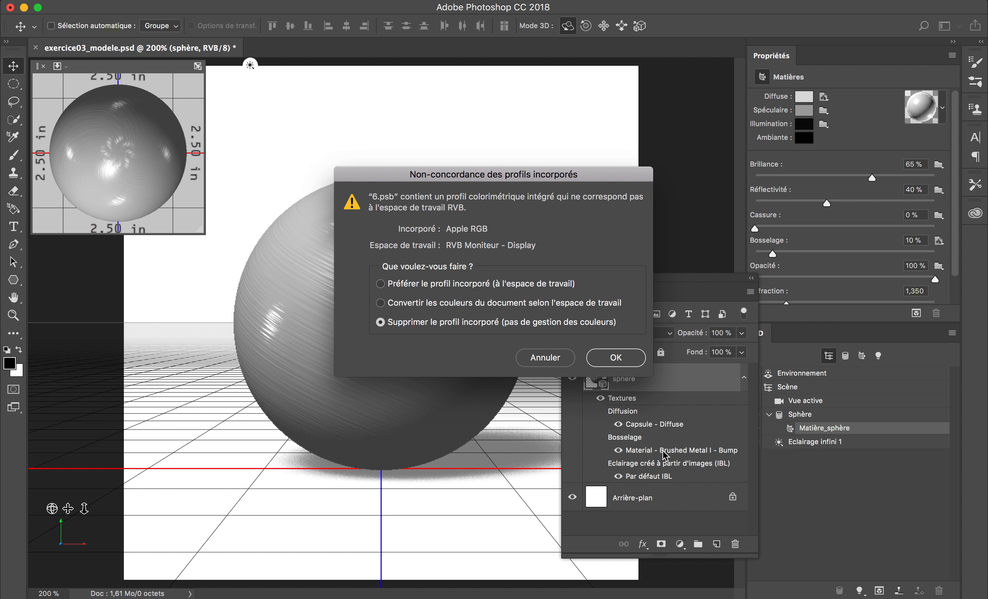
click(624, 360)
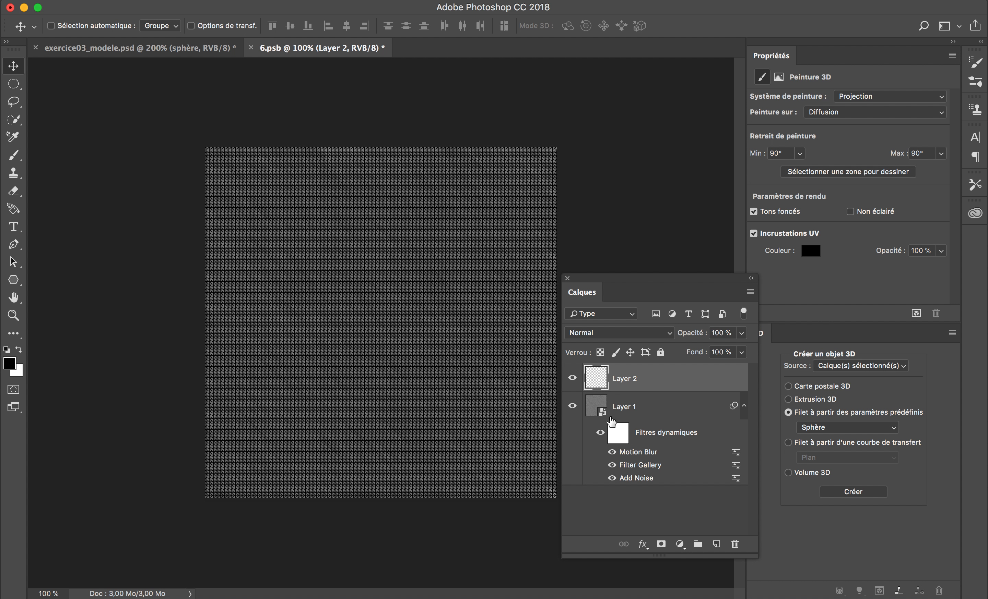
- Add the text "?" to the bump texture near its centre and switch to the Move tool
click(14, 228)
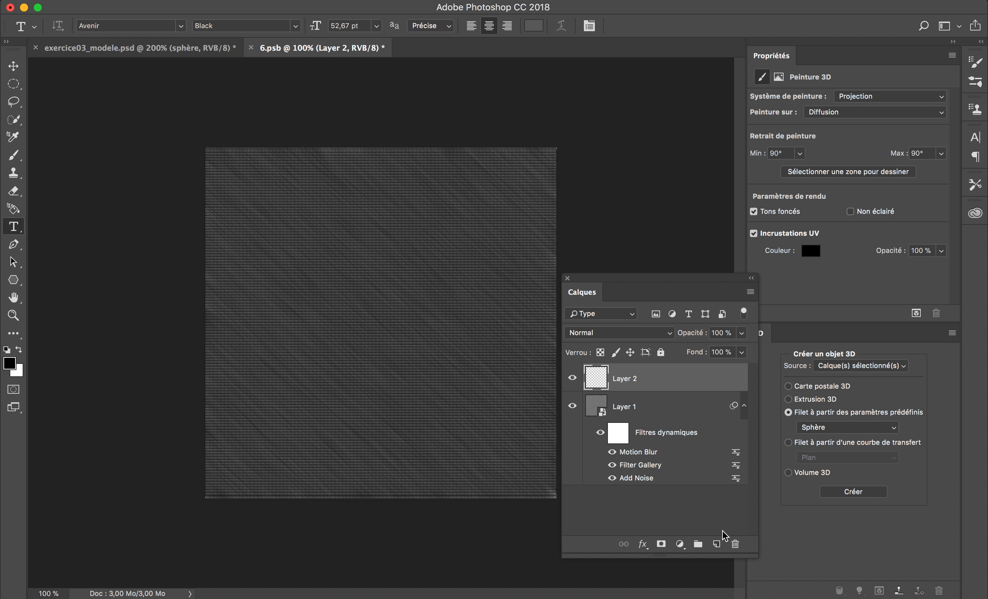
click(320, 343)
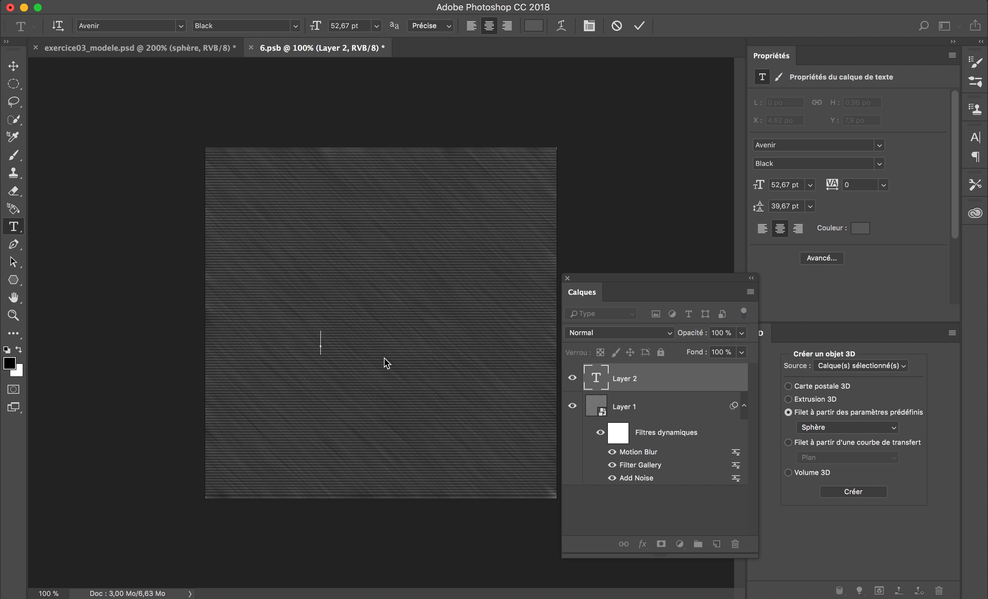
text(?)
click(13, 66)
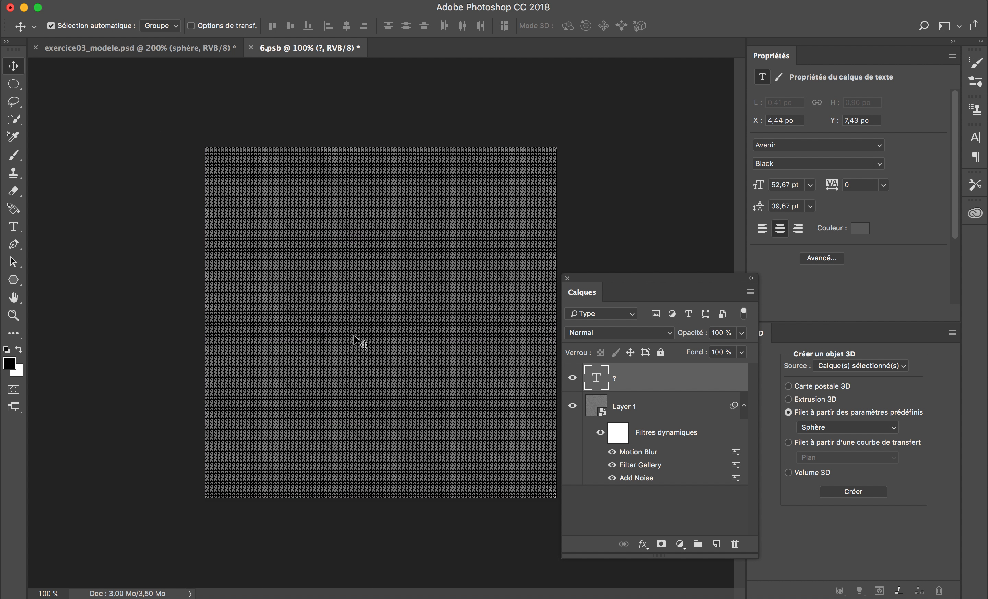
- Enlarge the question mark to about 628 pt, centre it on the bump texture, and view the result on the sphere
key(super+t)
drag(431, 275, 678, 103)
drag(409, 230, 411, 393)
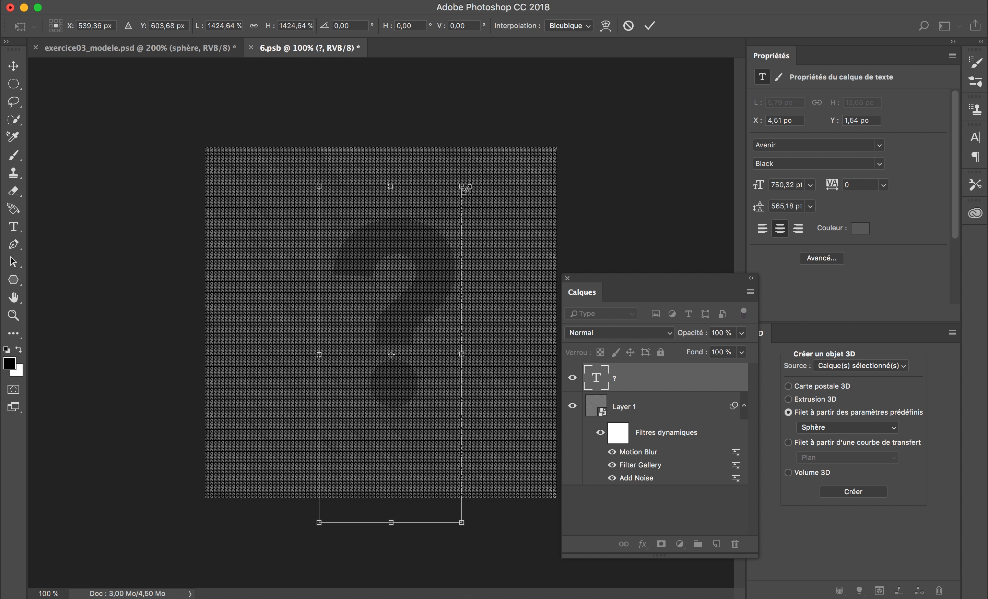
drag(464, 189, 447, 231)
mouse_move(410, 327)
mouse_down()
mouse_move(420, 323)
mouse_move(405, 314)
mouse_up()
key(Return)
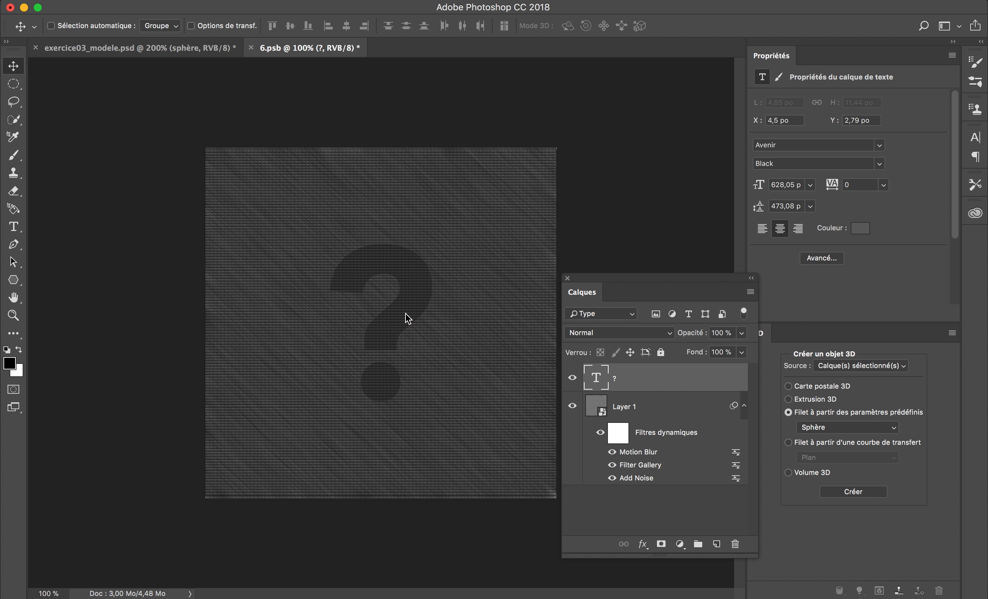
click(193, 49)
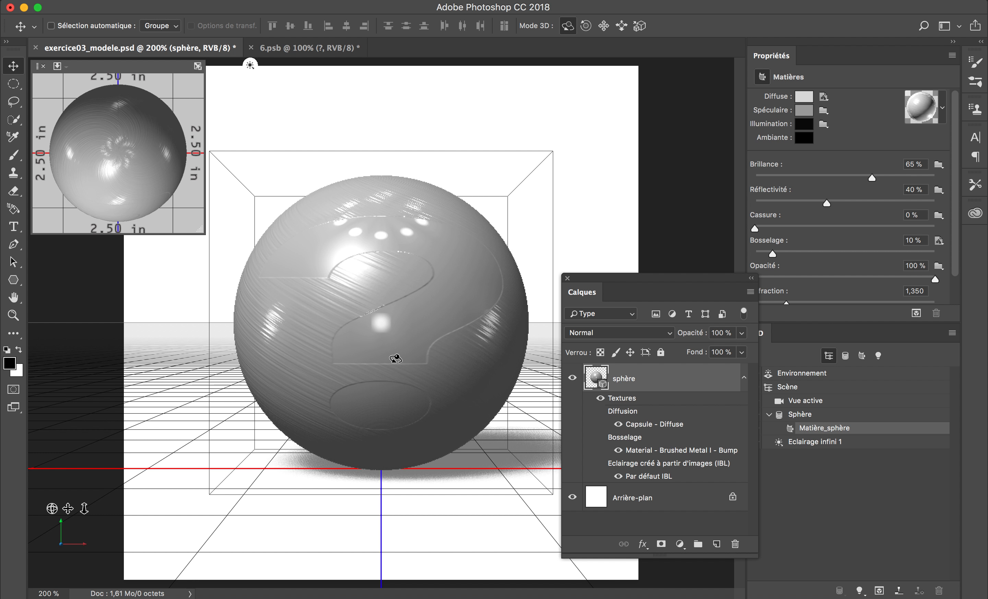
- Return to the bump texture and scale the question mark down to about 464 pt around its centre
click(317, 49)
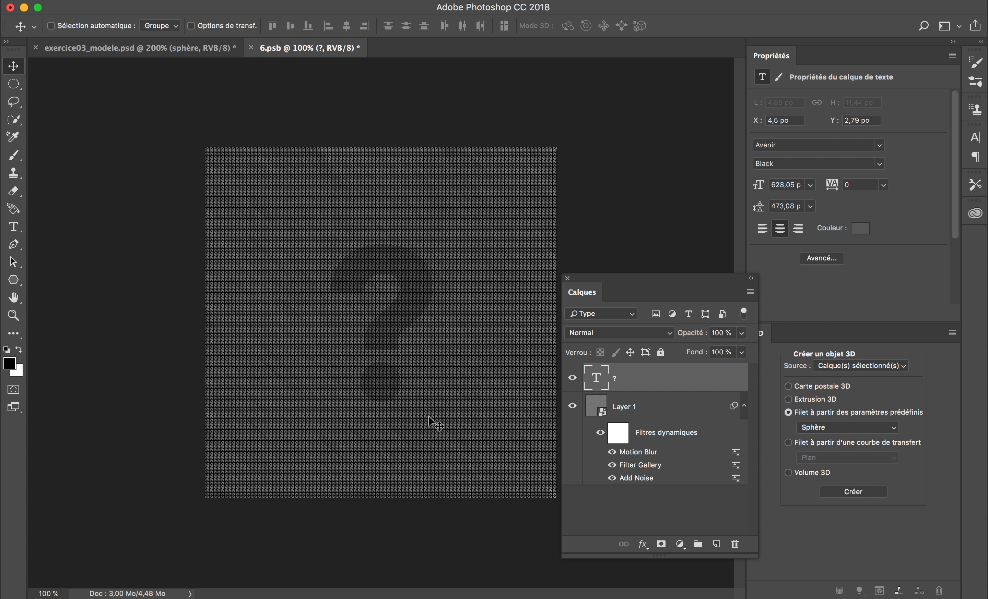
key(super+t)
drag(438, 218, 426, 258)
key(Return)
- Set the question mark layer's blend mode to Produit, save the bump texture, and return to the sphere document
click(632, 338)
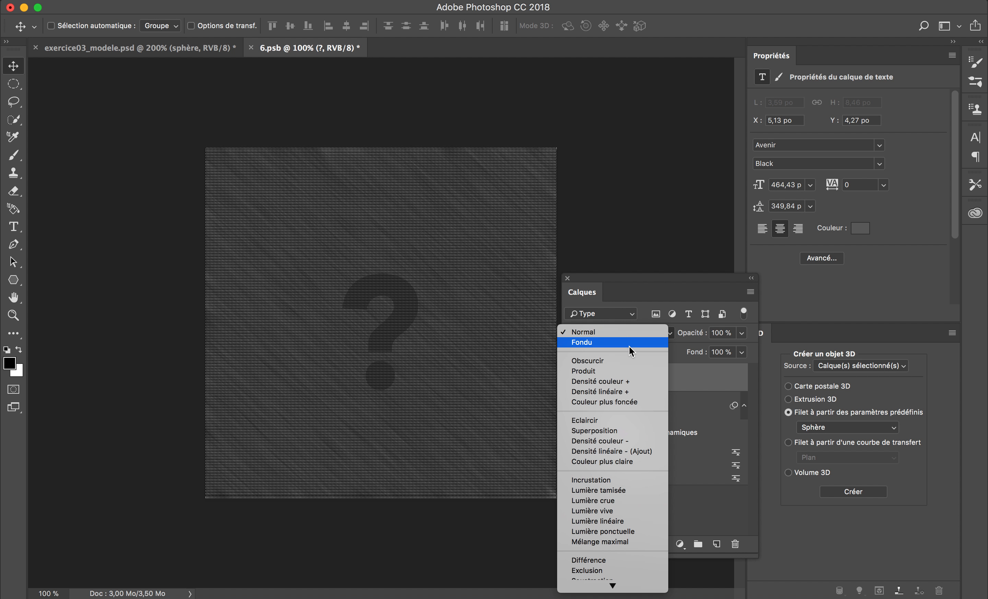
click(626, 371)
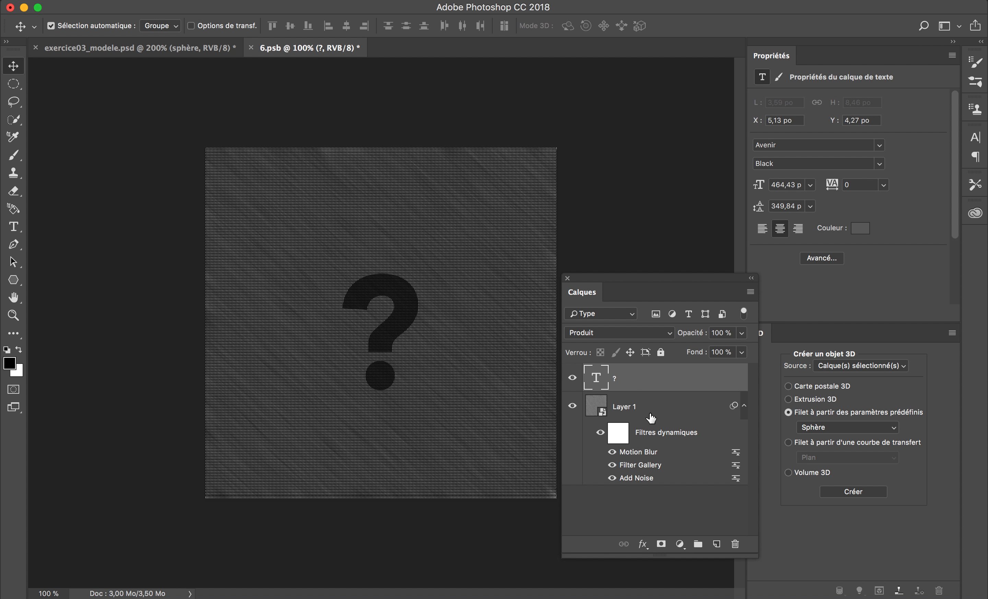
key(super+s)
click(130, 50)
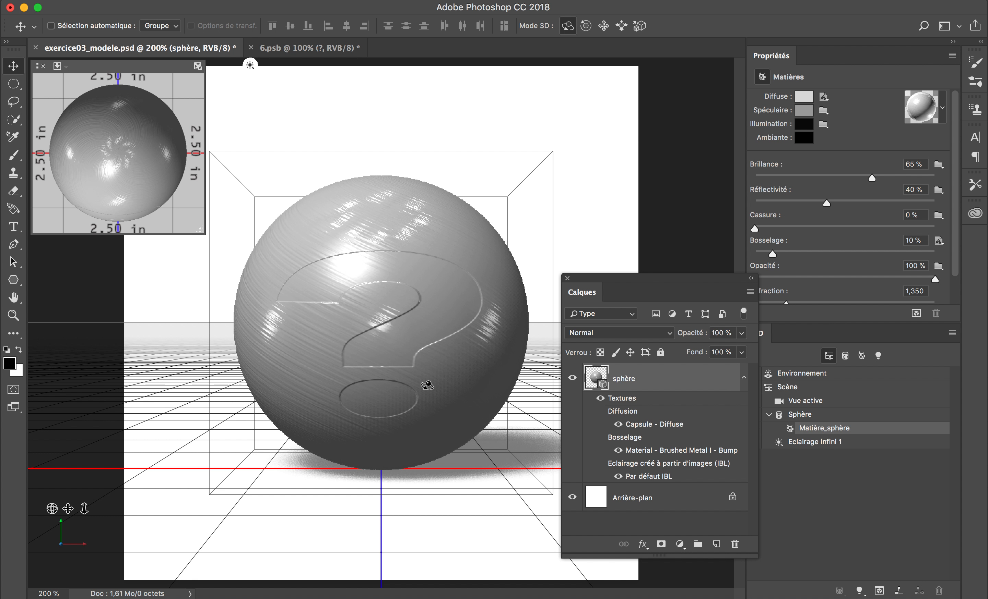
- Narrow the question mark in the bump texture to about 2.27 in wide around its centre, save, and inspect it on the sphere
click(450, 339)
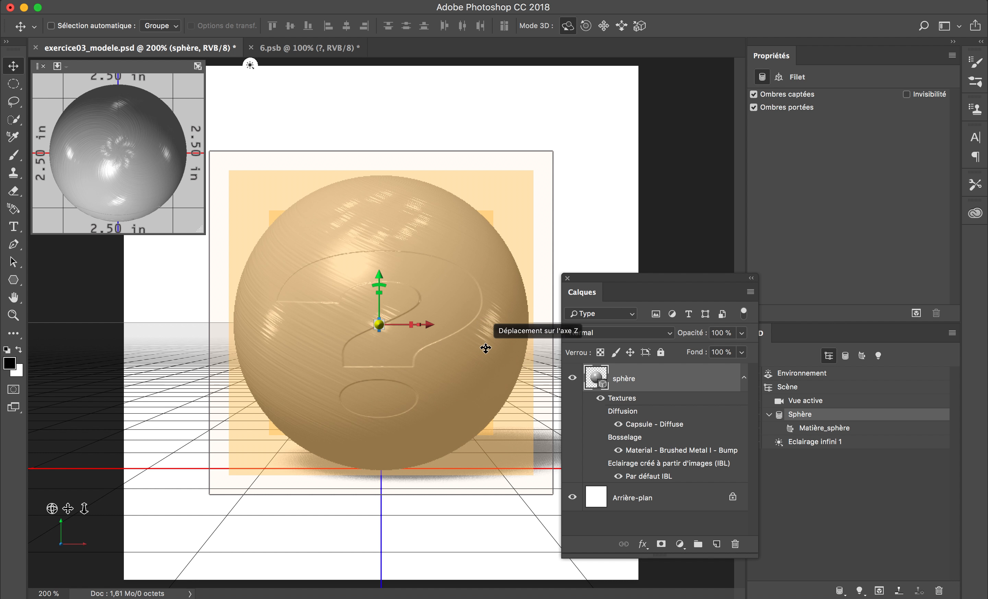
click(524, 377)
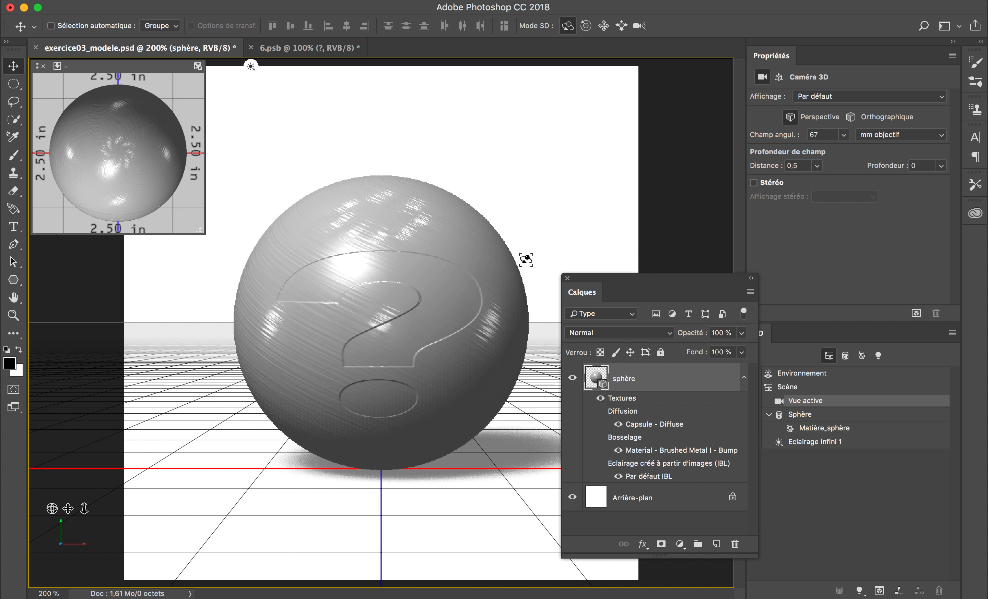
drag(525, 263, 501, 260)
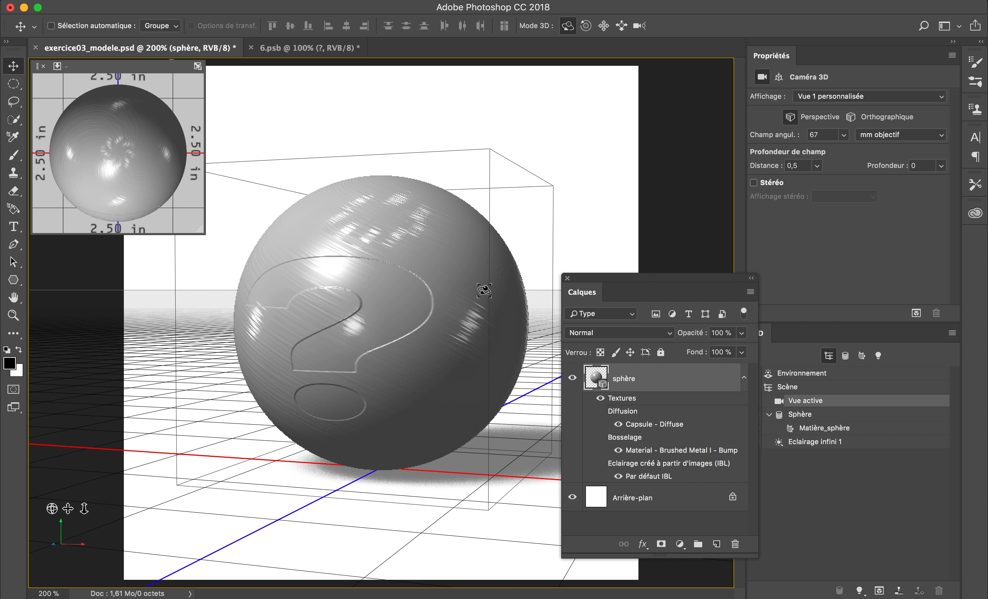
click(325, 50)
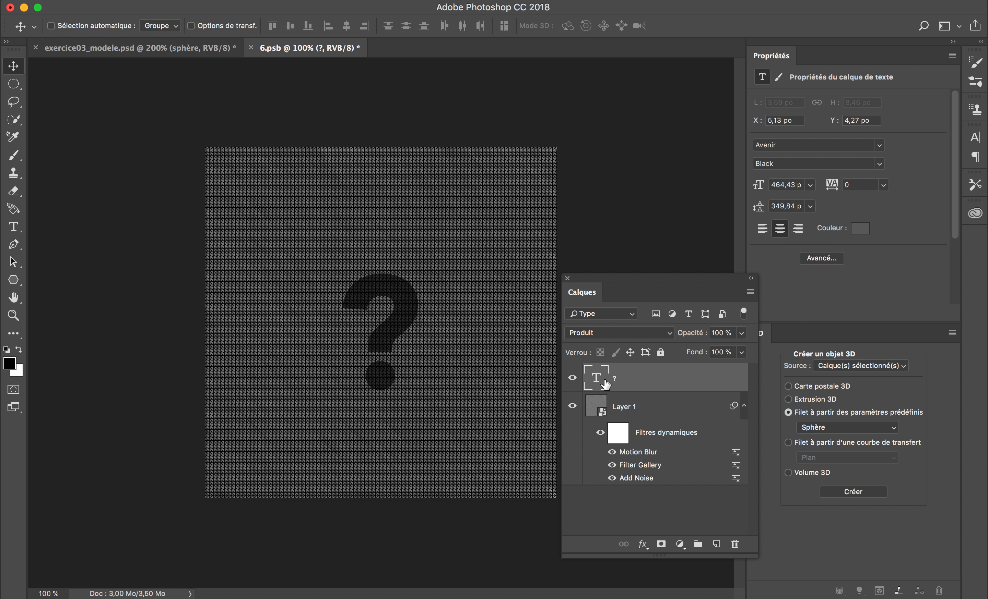
key(super+t)
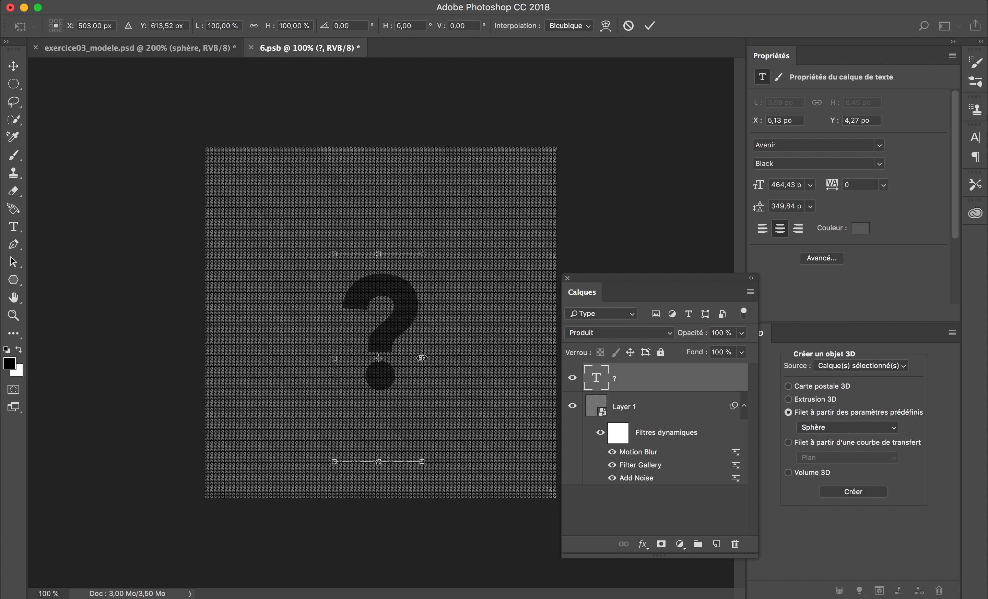
drag(421, 358, 406, 361)
key(Return)
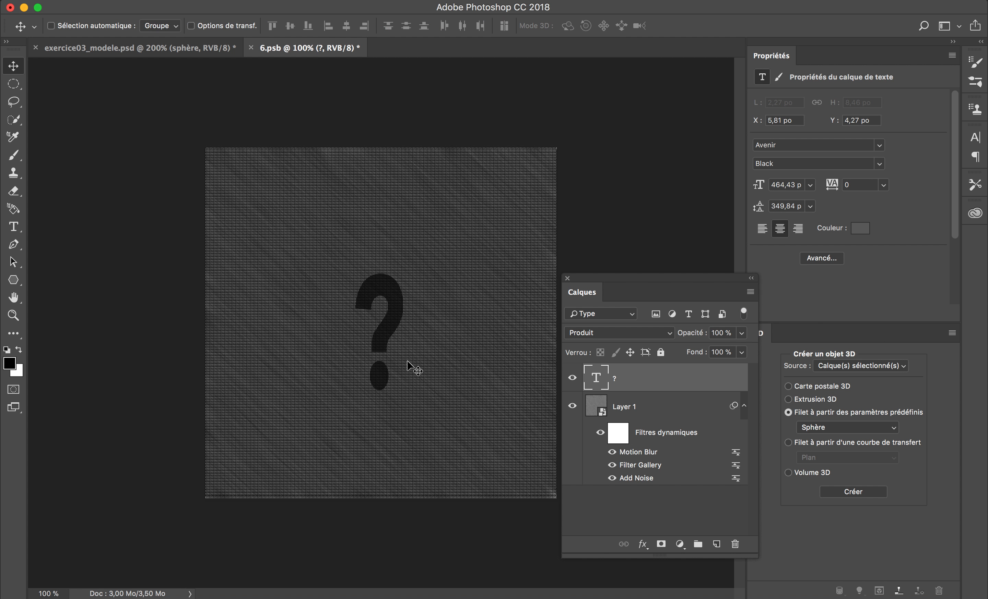
key(super+s)
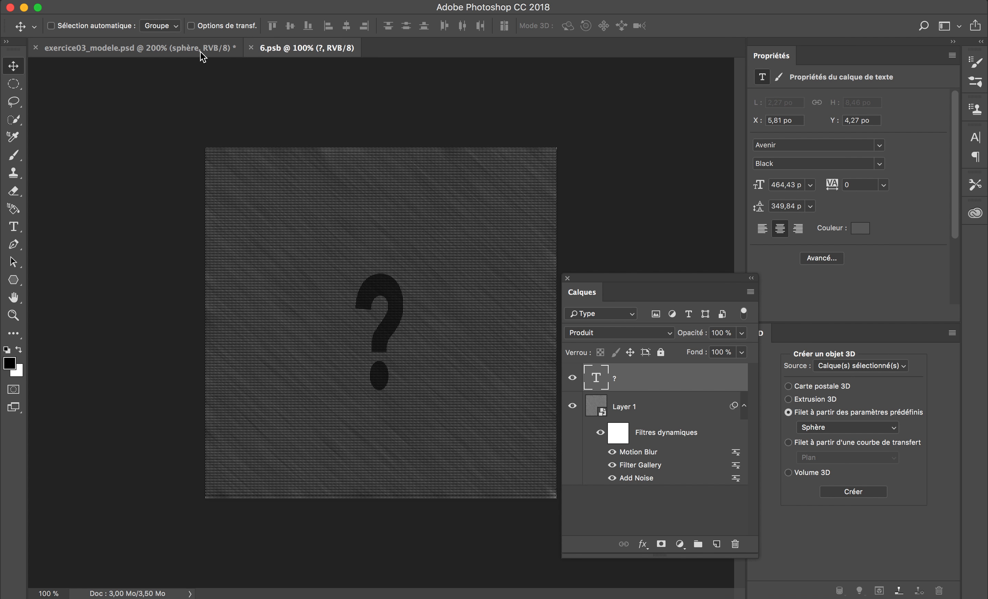
click(208, 52)
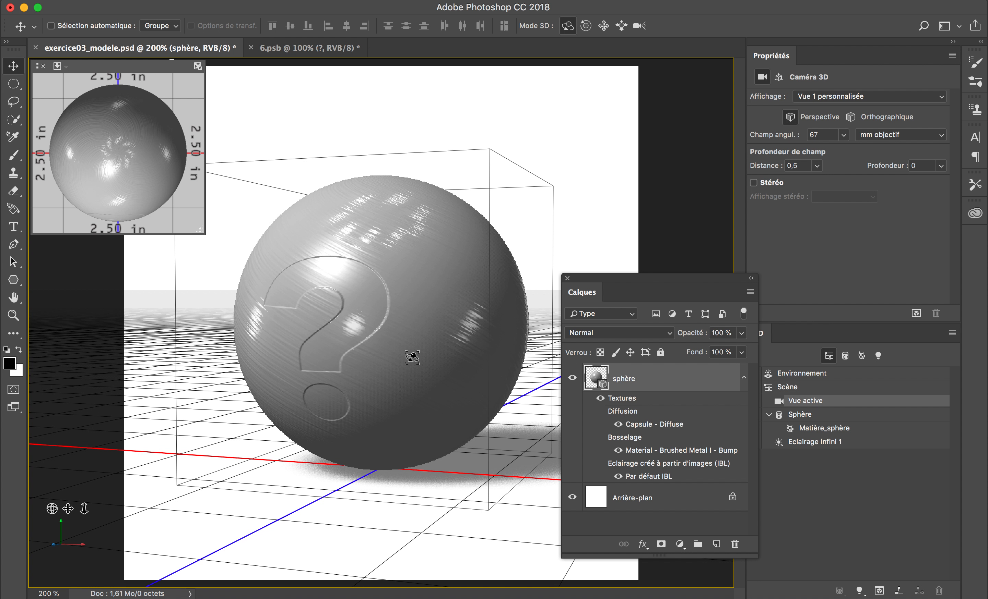
drag(486, 365, 548, 361)
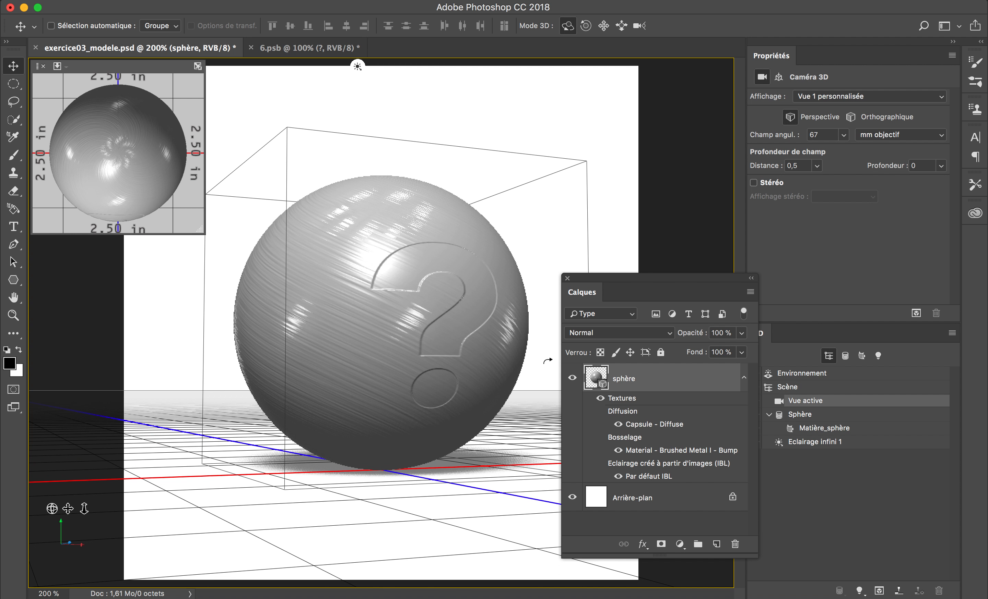
- Narrow the question mark further to 86.48% of its width around its centre and inspect it on the sphere
click(331, 49)
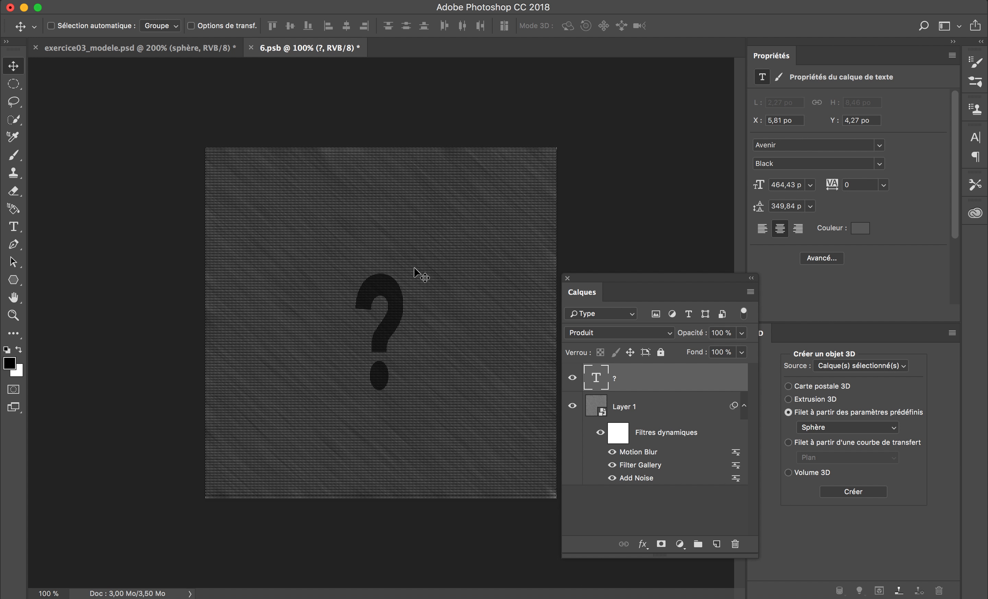
key(super+t)
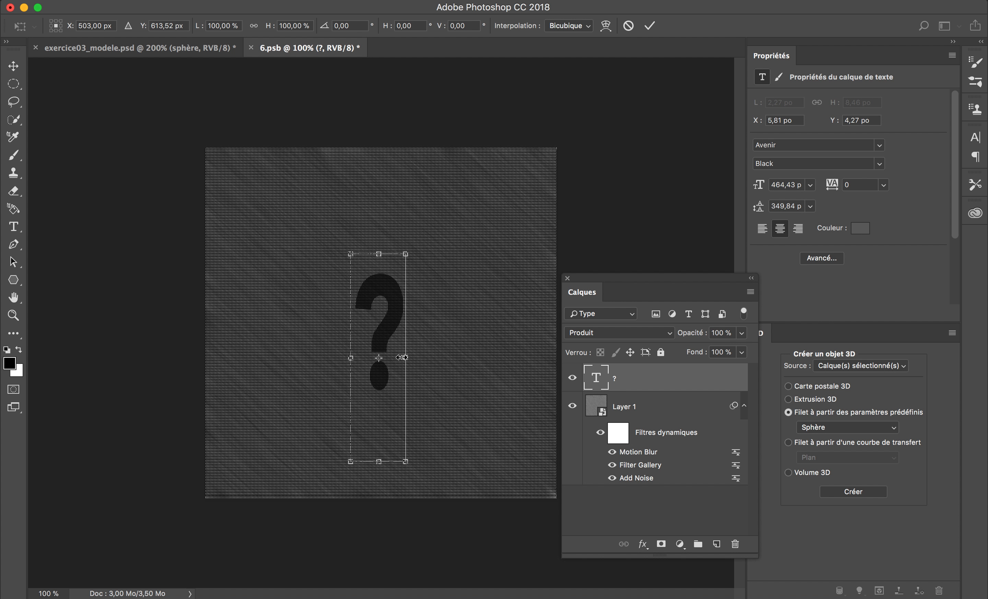
drag(403, 358, 401, 358)
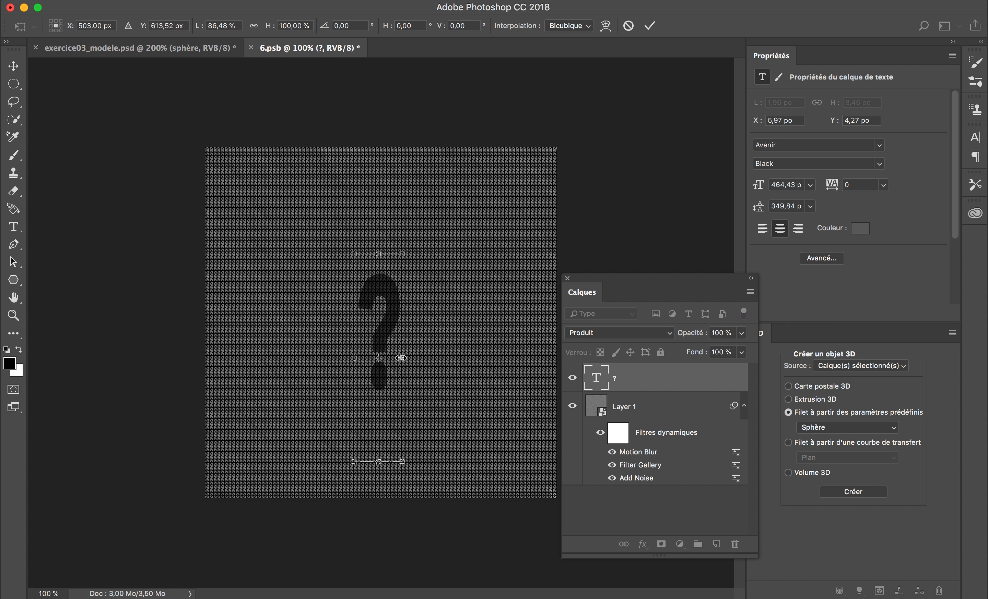
key(Return)
click(226, 48)
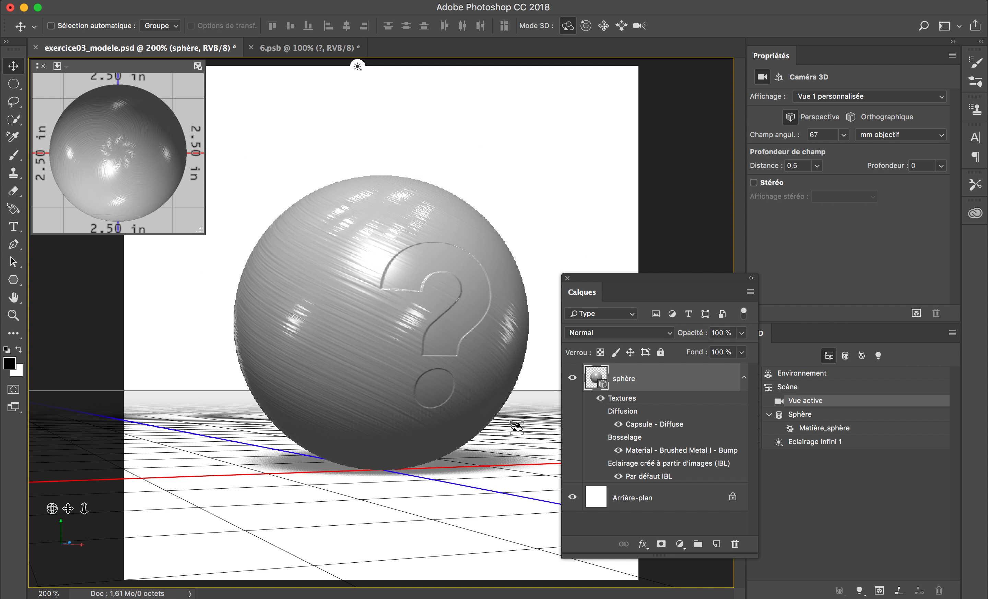
drag(524, 411, 465, 415)
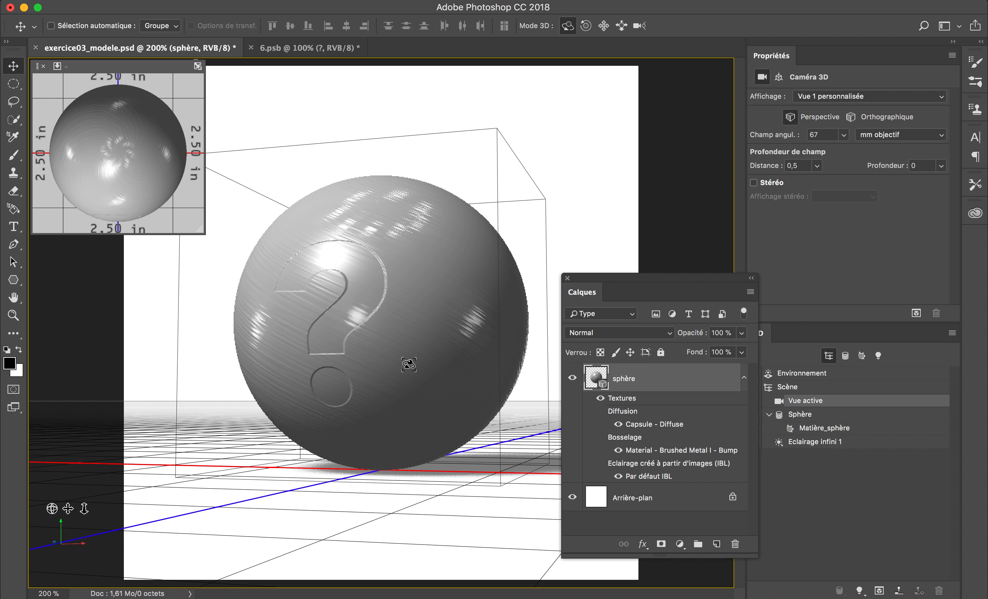
- Save the edited bump texture 6.psb and close it
click(284, 48)
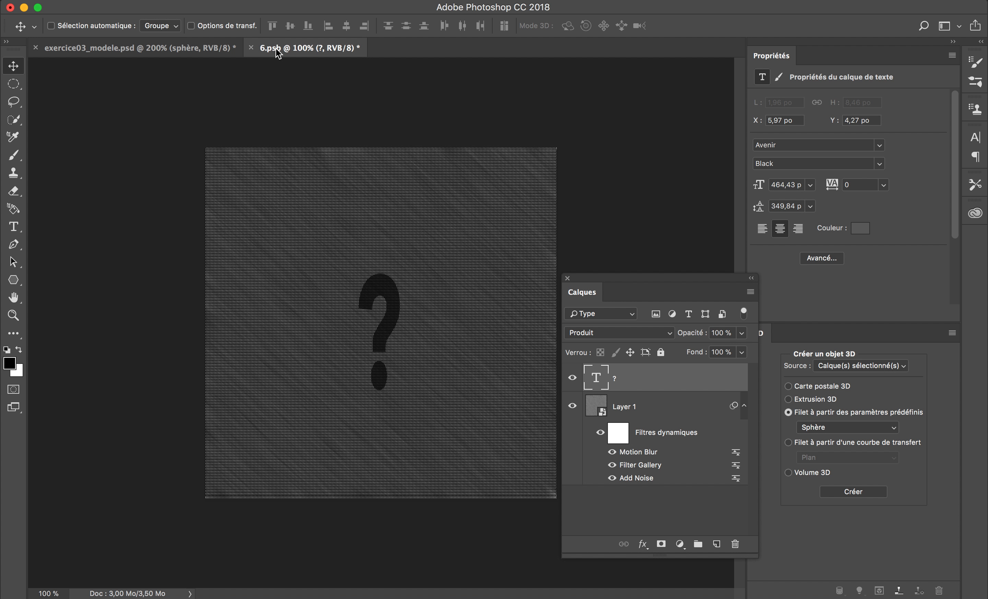
key(super+s)
click(251, 48)
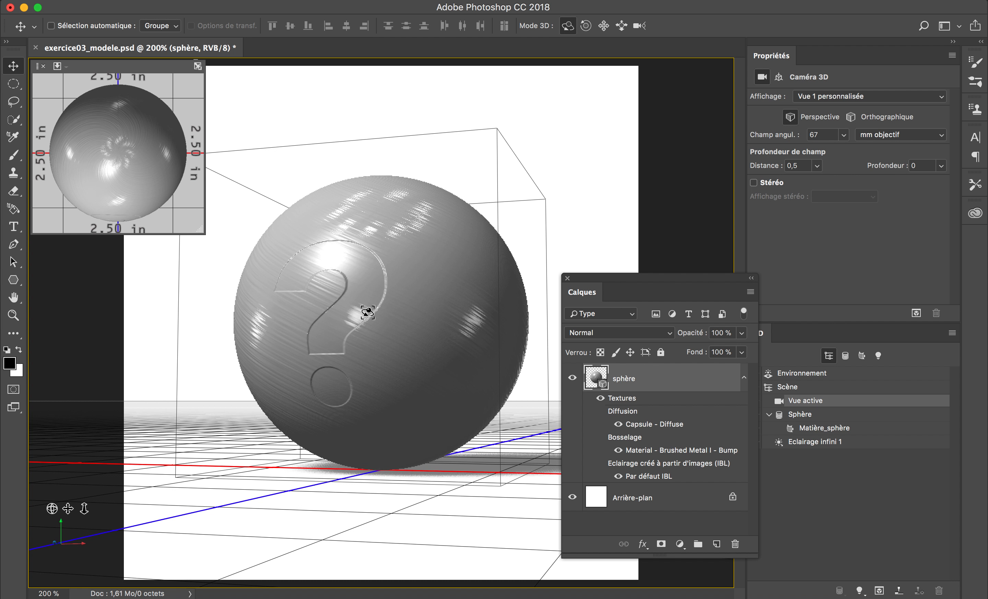
- Reopen the bump texture, toggle the question mark layer off and on, close the texture, and inspect the sphere from another angle
double_click(674, 450)
click(572, 378)
click(572, 379)
key(super+q)
click(476, 207)
drag(451, 374, 498, 364)
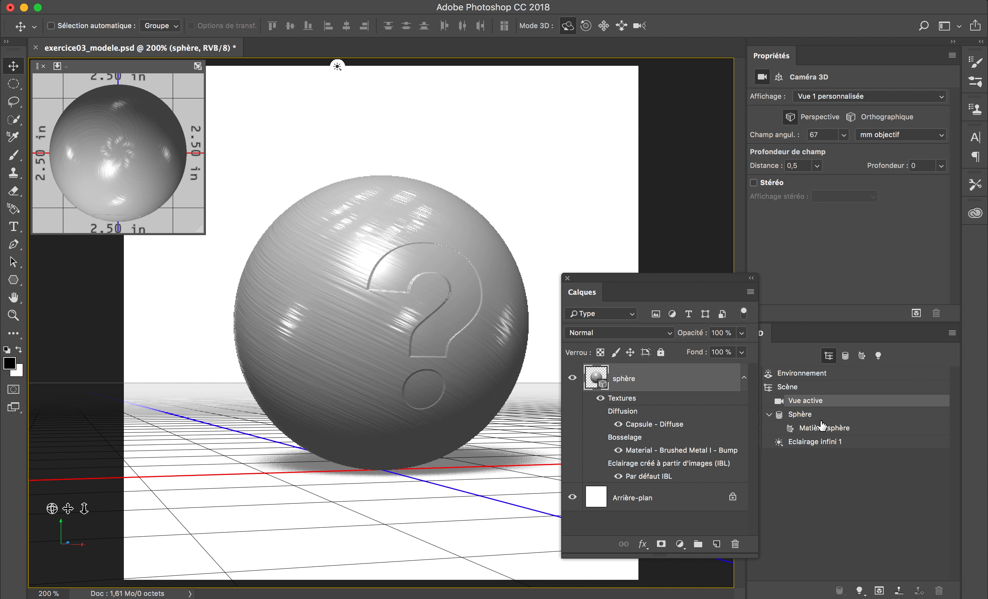
- Raise the Cassure value of the sphere's material Matière_sphère to about 10%
click(832, 430)
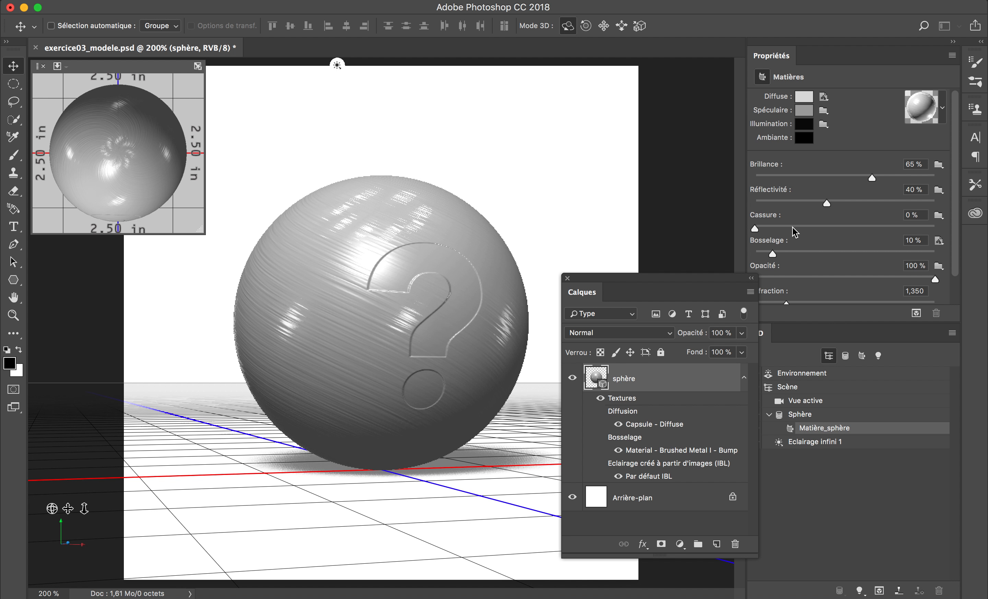
drag(776, 228, 806, 231)
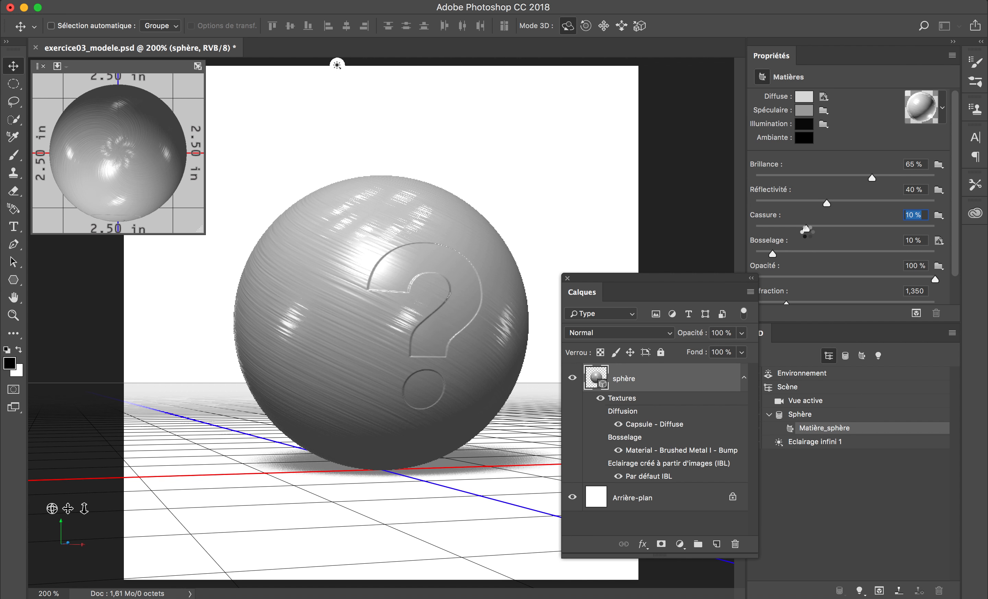